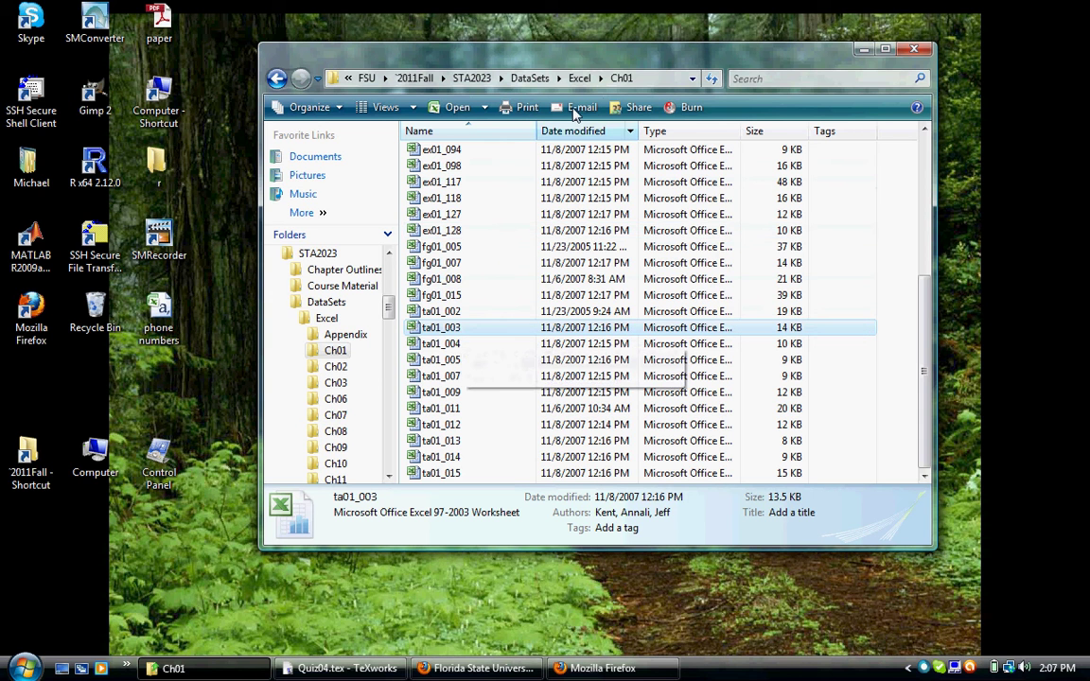
- Open the ta01_003 workbook from the DataSets > Excel > Ch01 folder and maximize its window
click(516, 79)
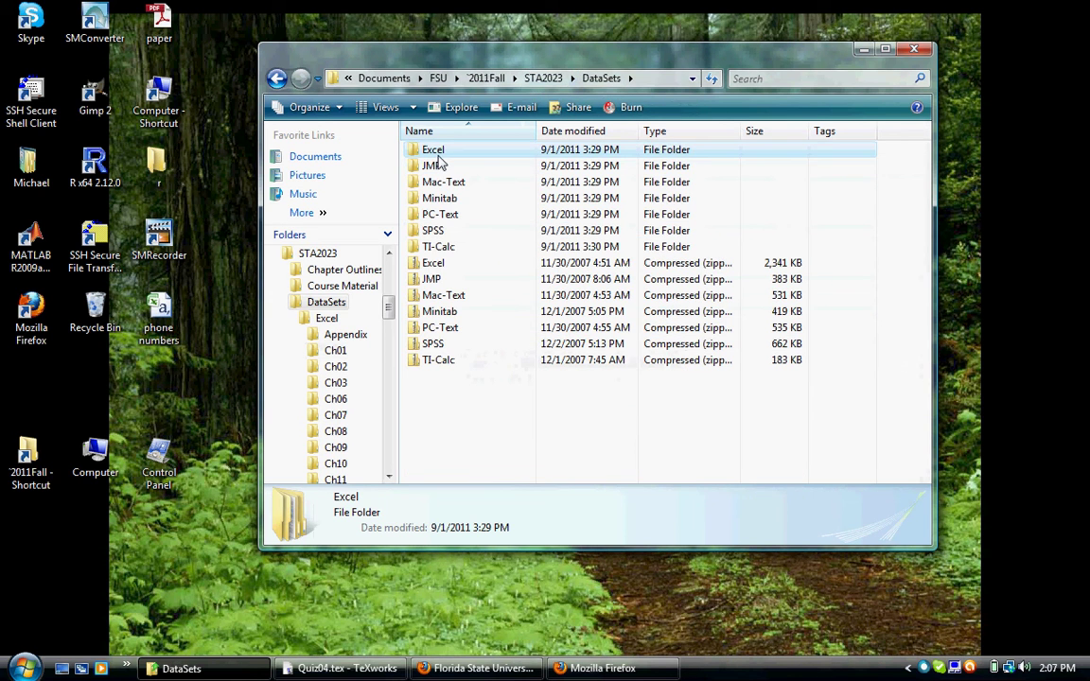
double_click(435, 152)
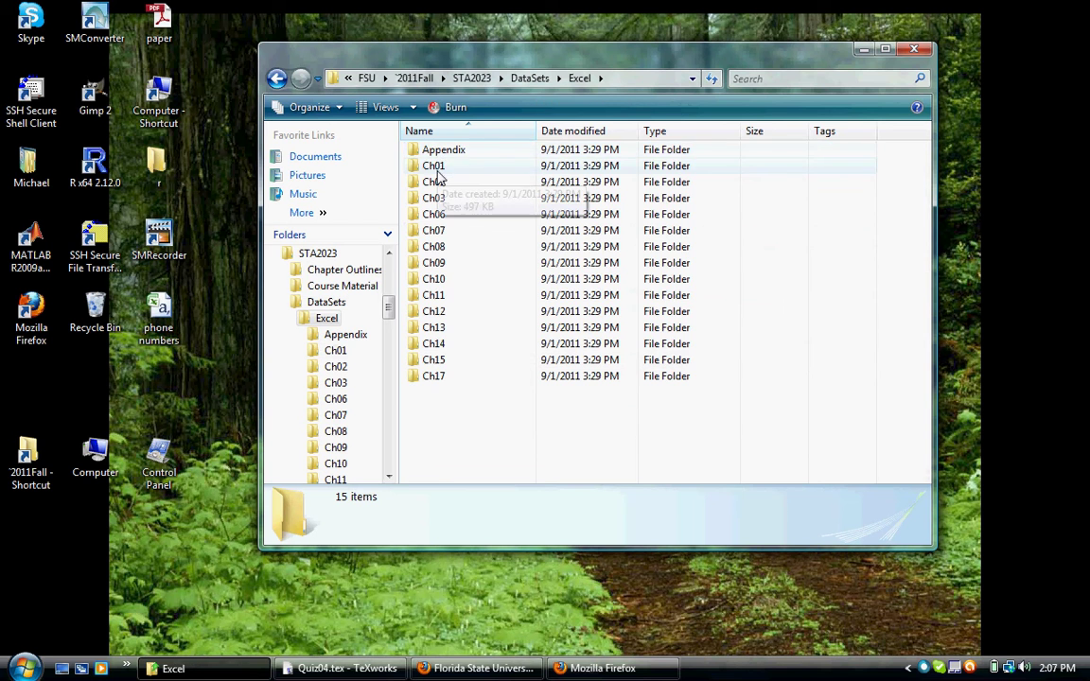
double_click(437, 171)
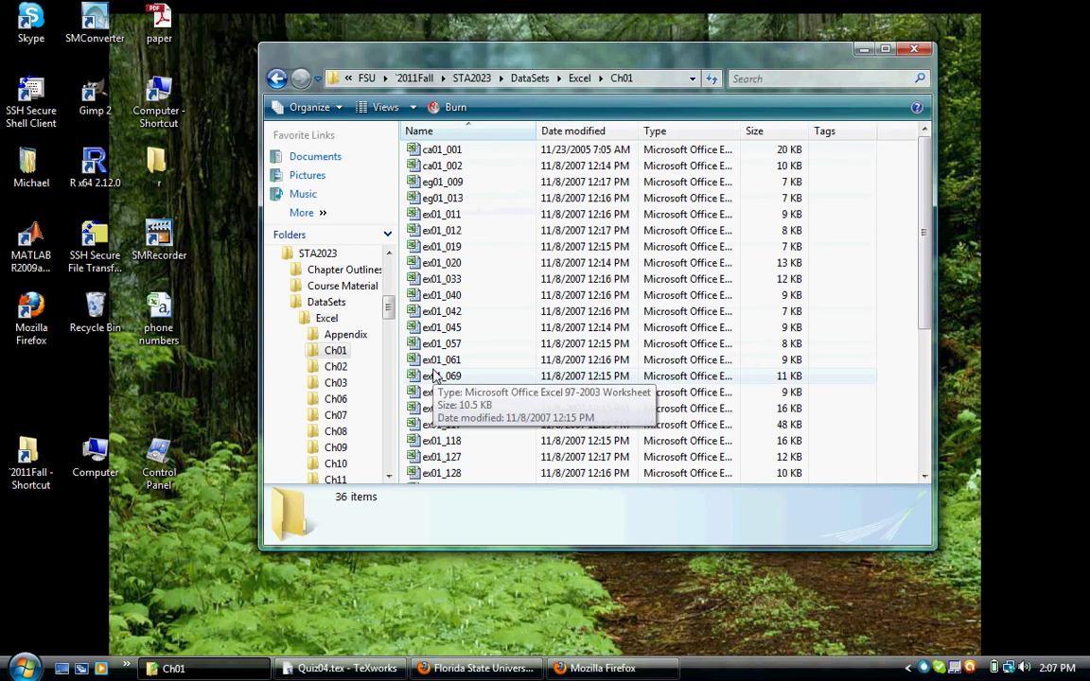
key(End)
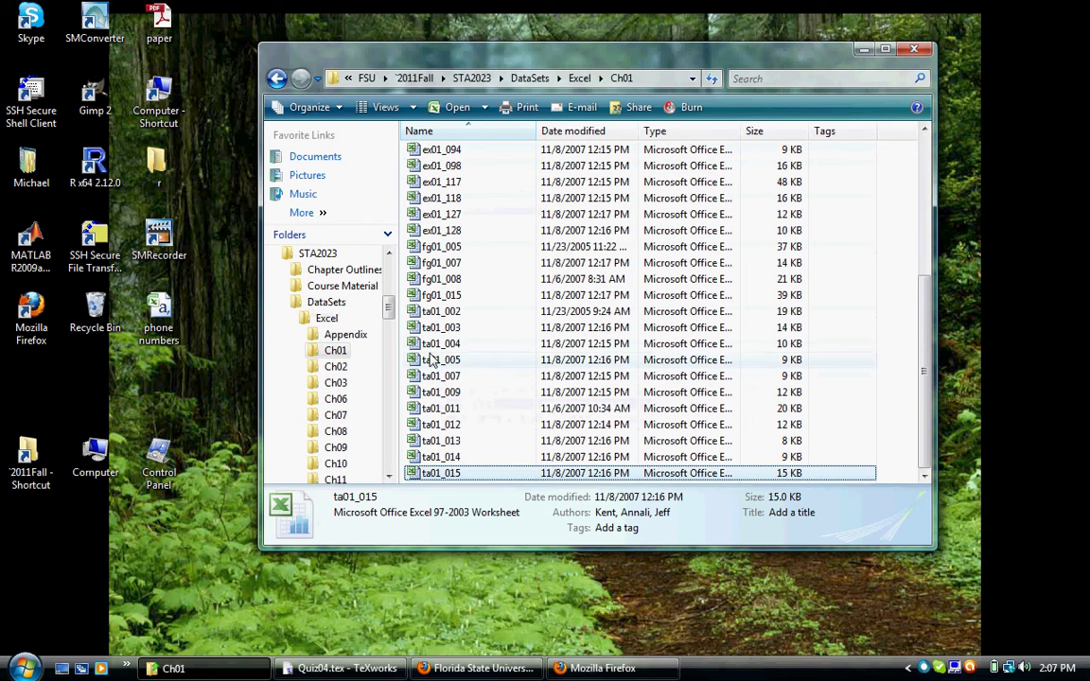
click(450, 329)
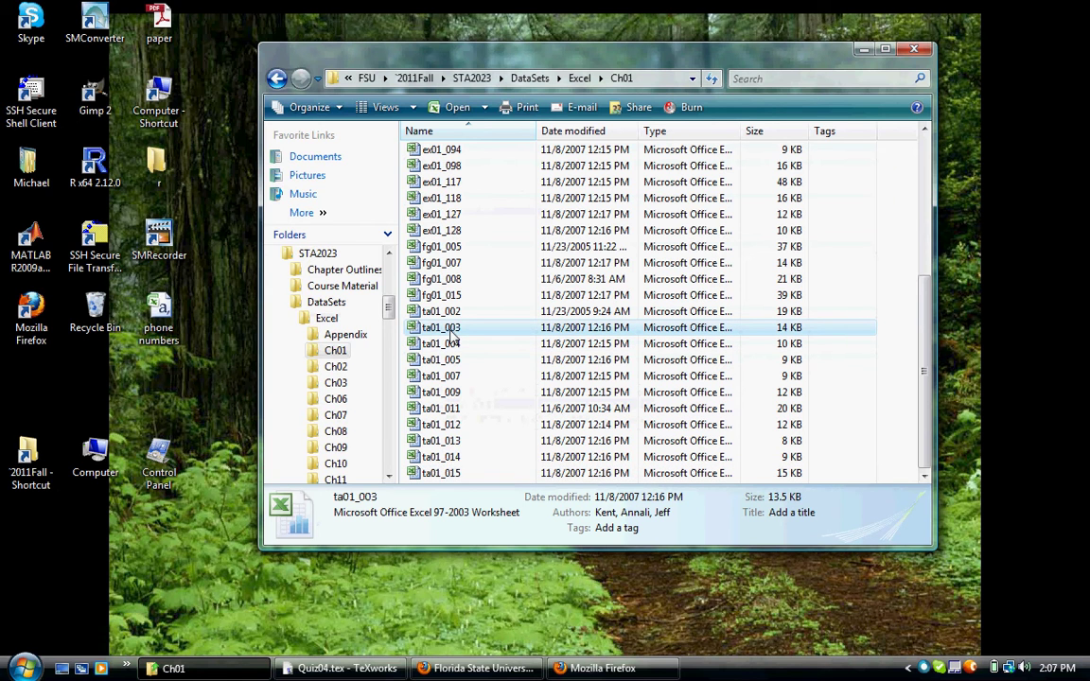
double_click(450, 331)
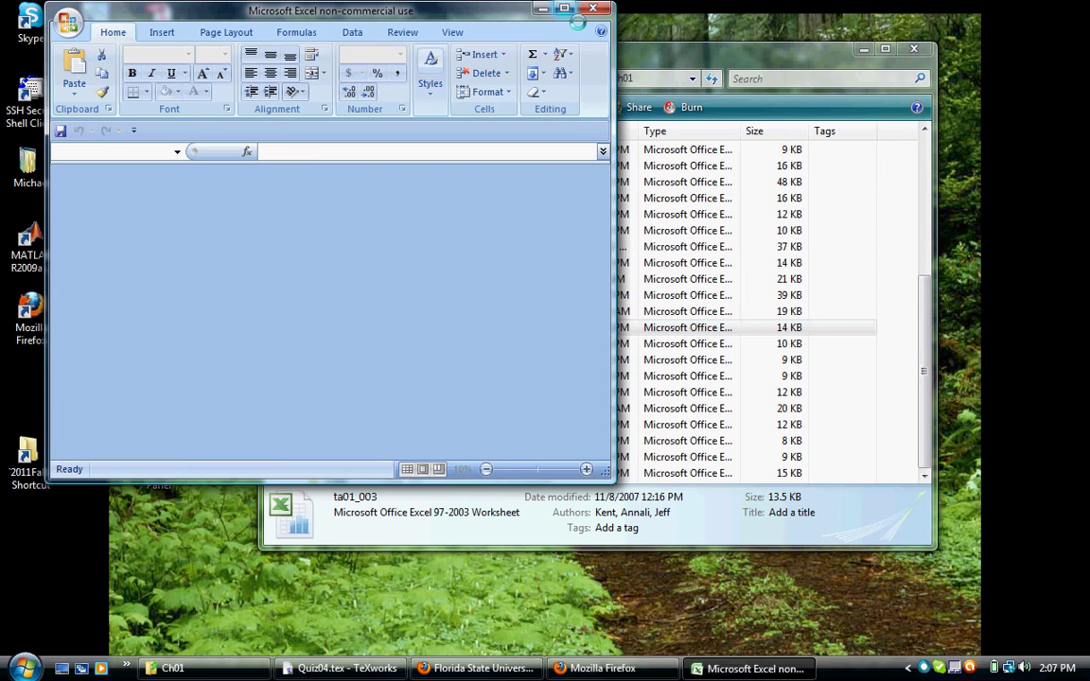
click(565, 11)
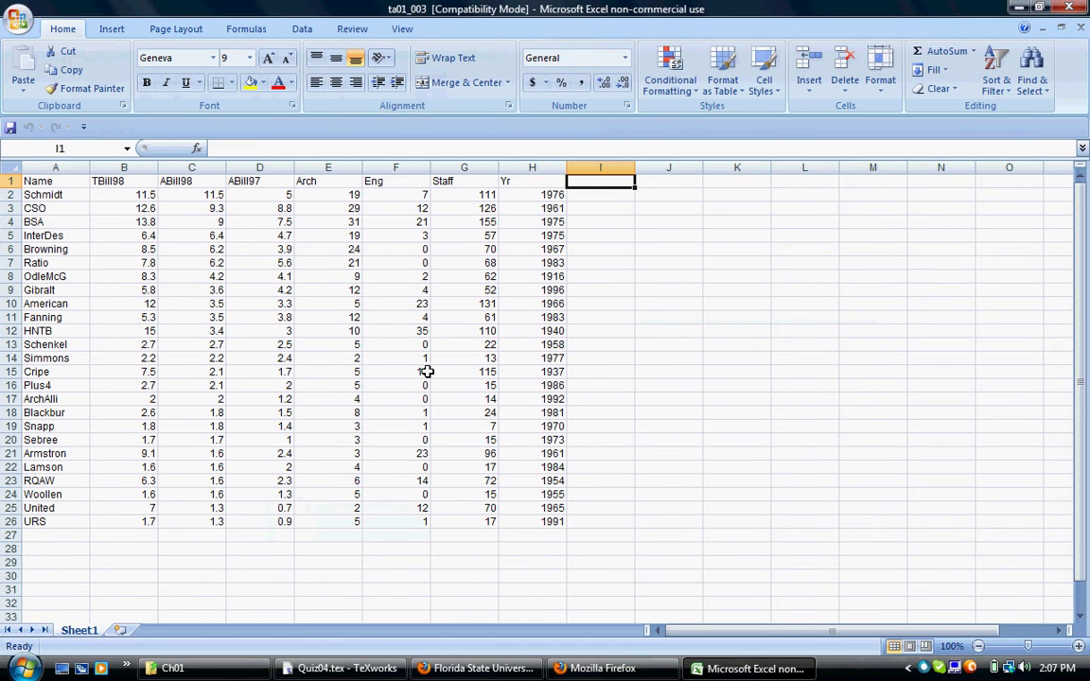
- Review the TBill98, ABill98 and ABill97 headings, and clear the contents of the ABill98 and ABill97 columns
click(139, 183)
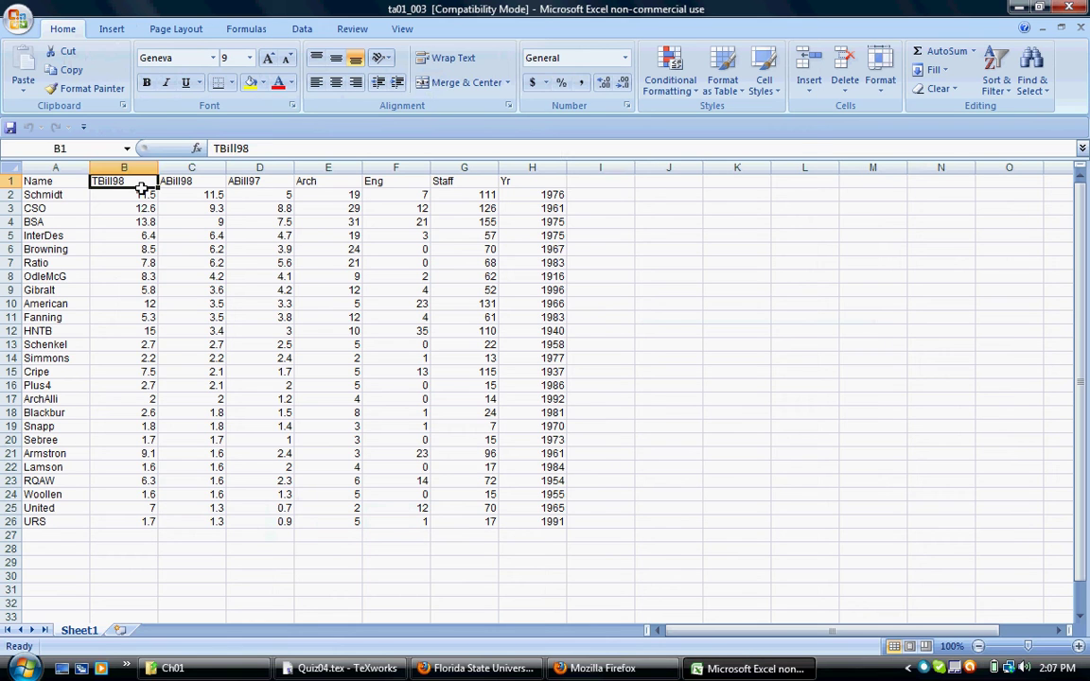
click(216, 188)
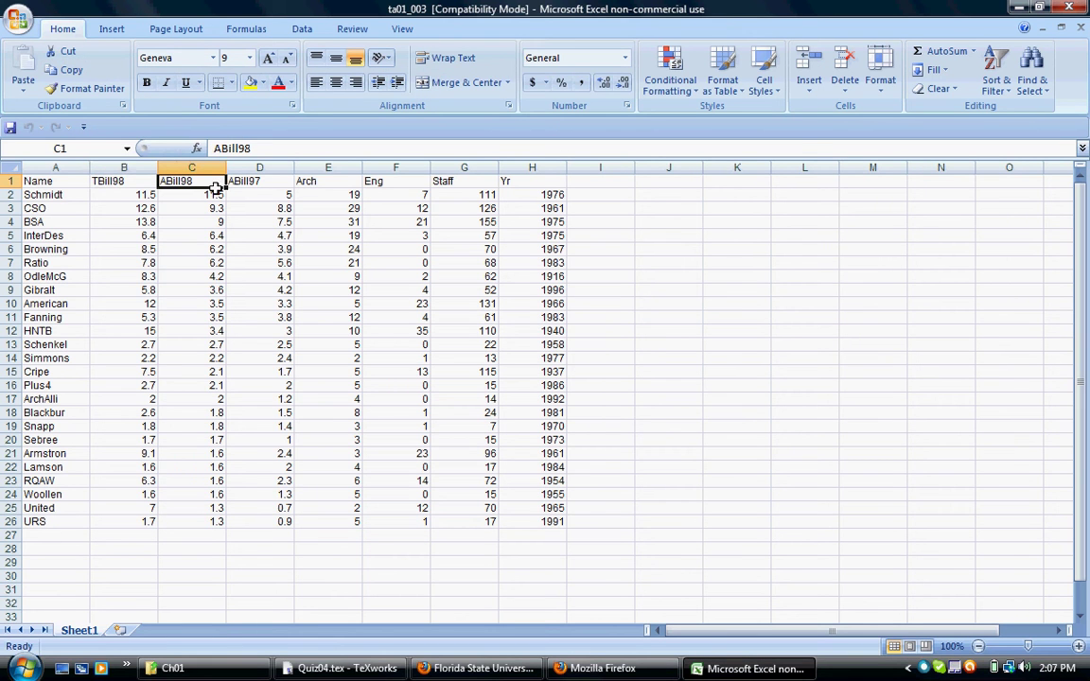
click(286, 187)
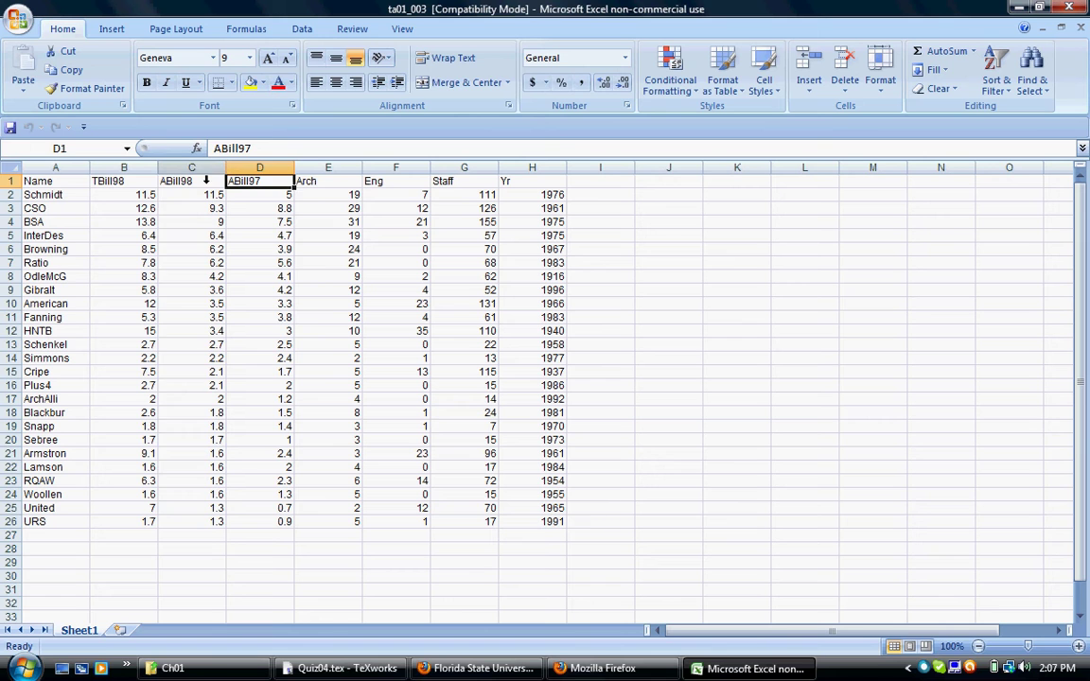
click(186, 168)
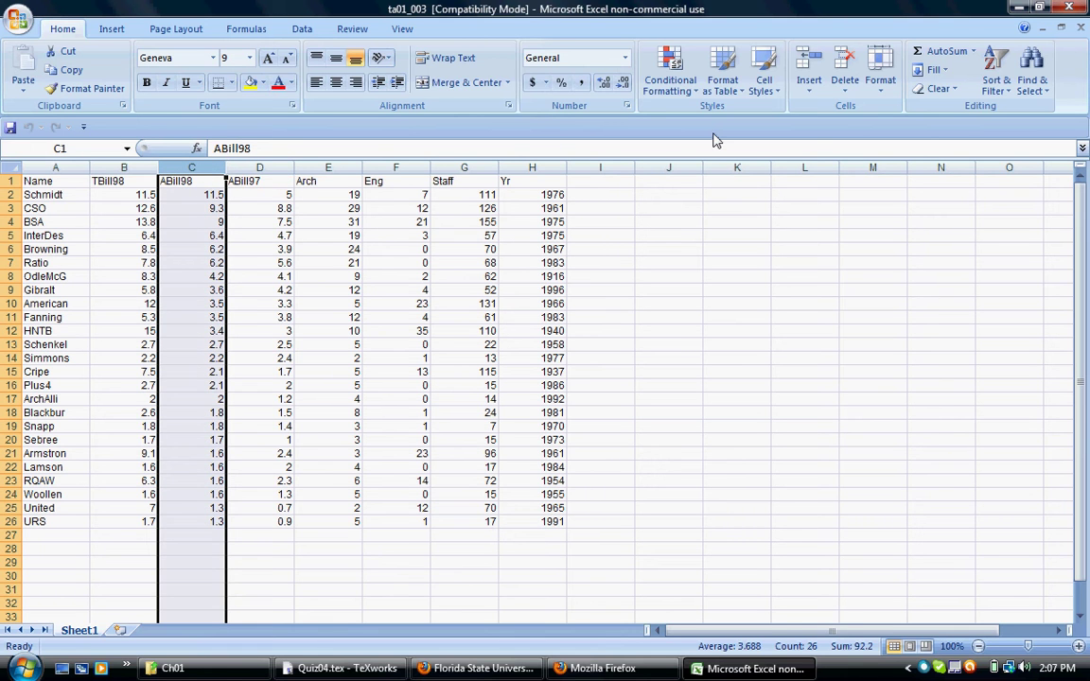
key(shift+Right)
key(shift+Right)
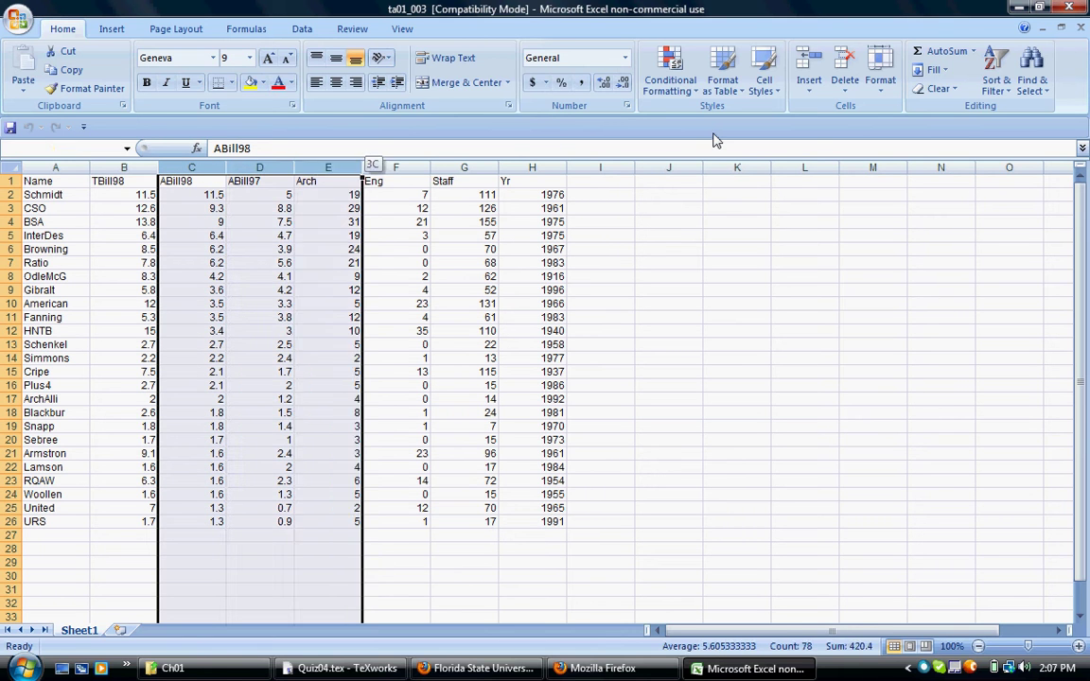
key(shift+Left)
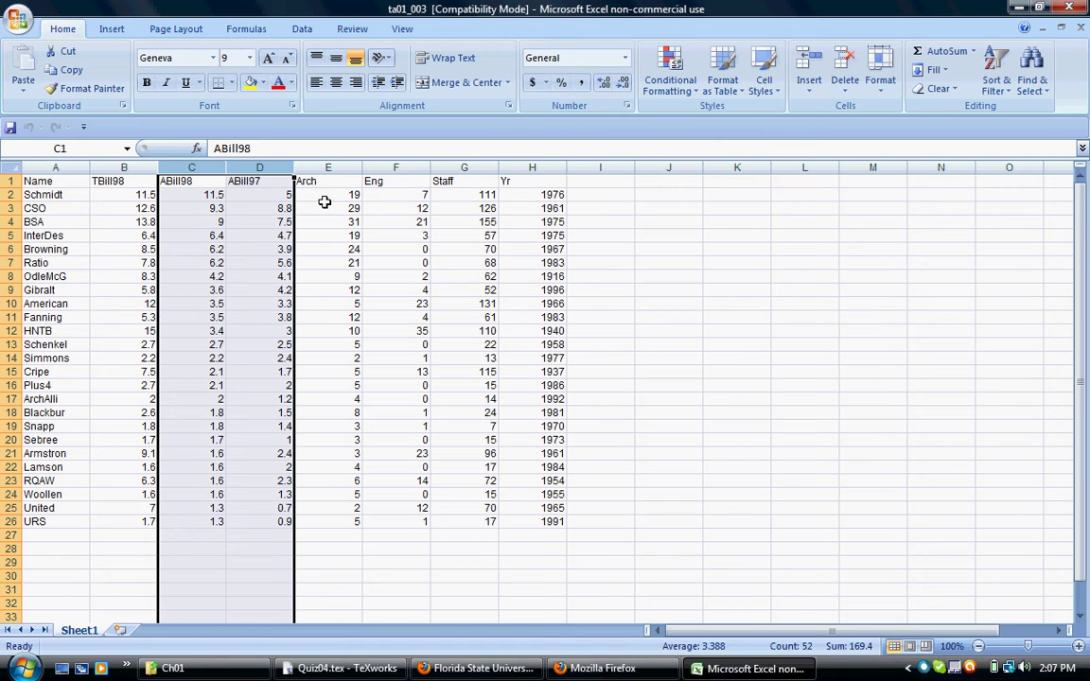
key(Delete)
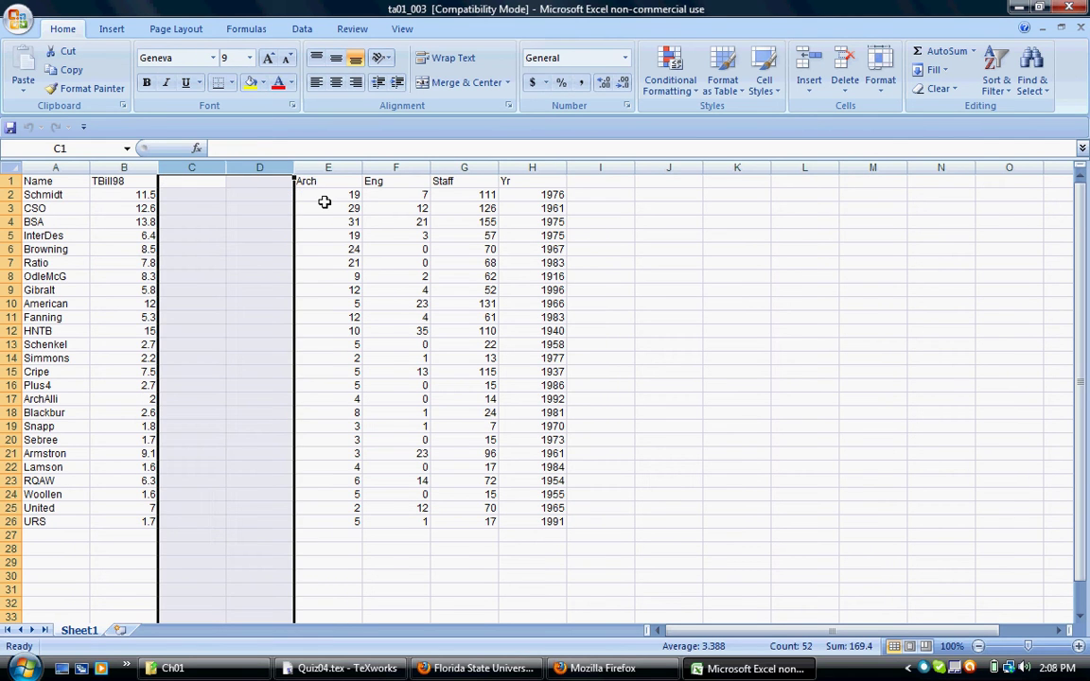
click(325, 202)
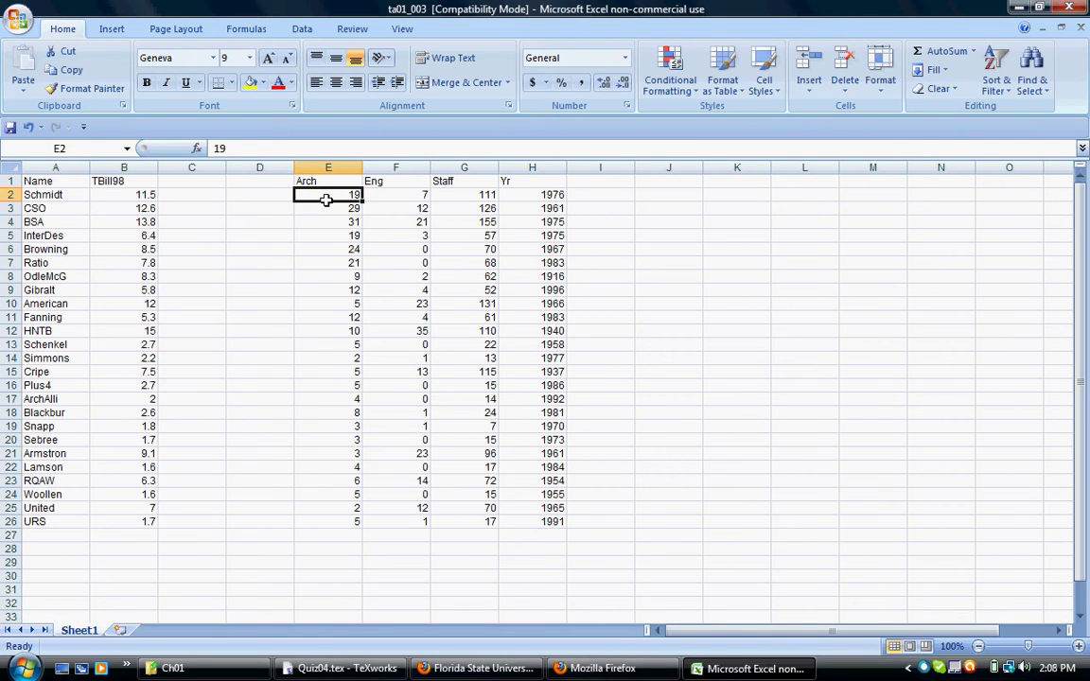
- Review the Arch, Eng, Staff and Yr headings, and clear the contents of the Yr, Arch and Eng columns
click(336, 183)
click(408, 183)
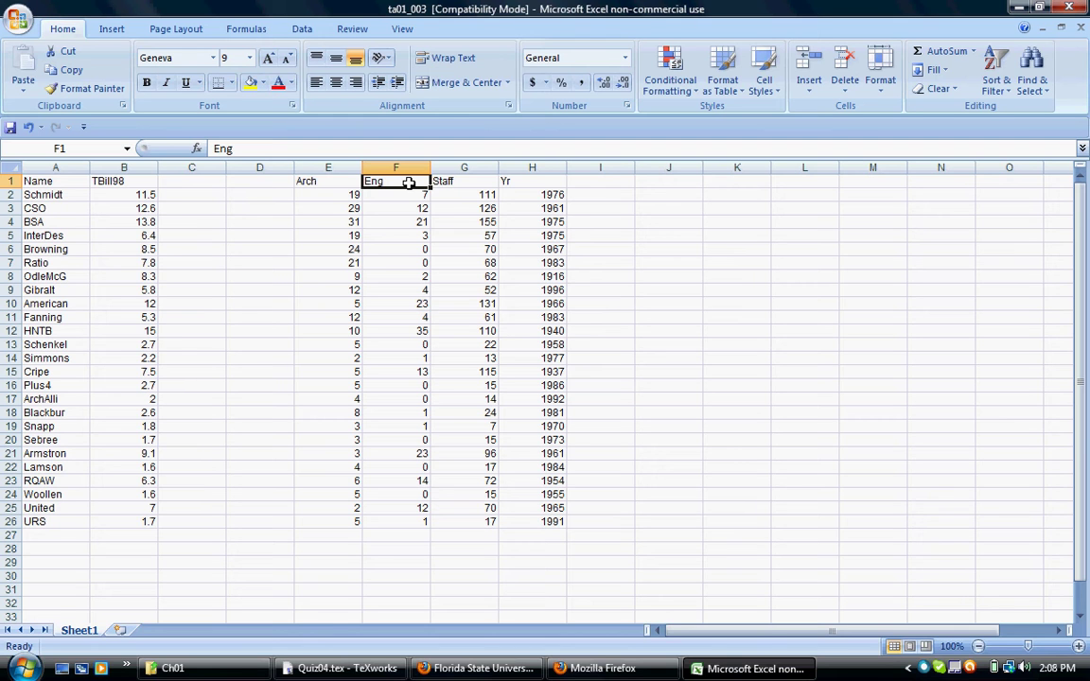
click(491, 185)
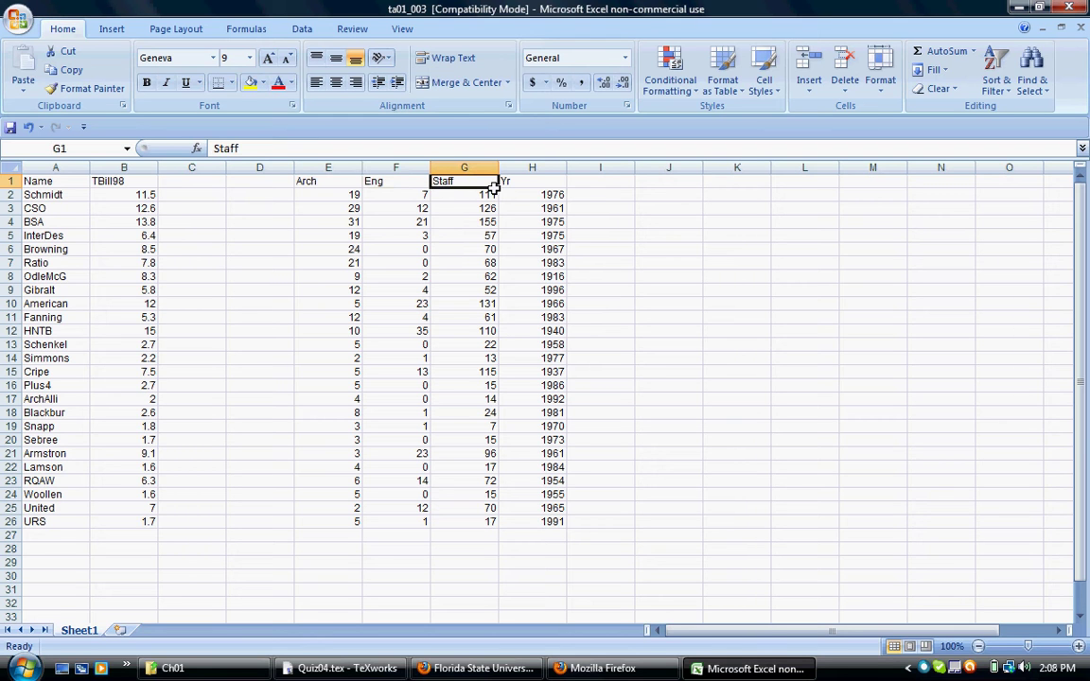
click(550, 189)
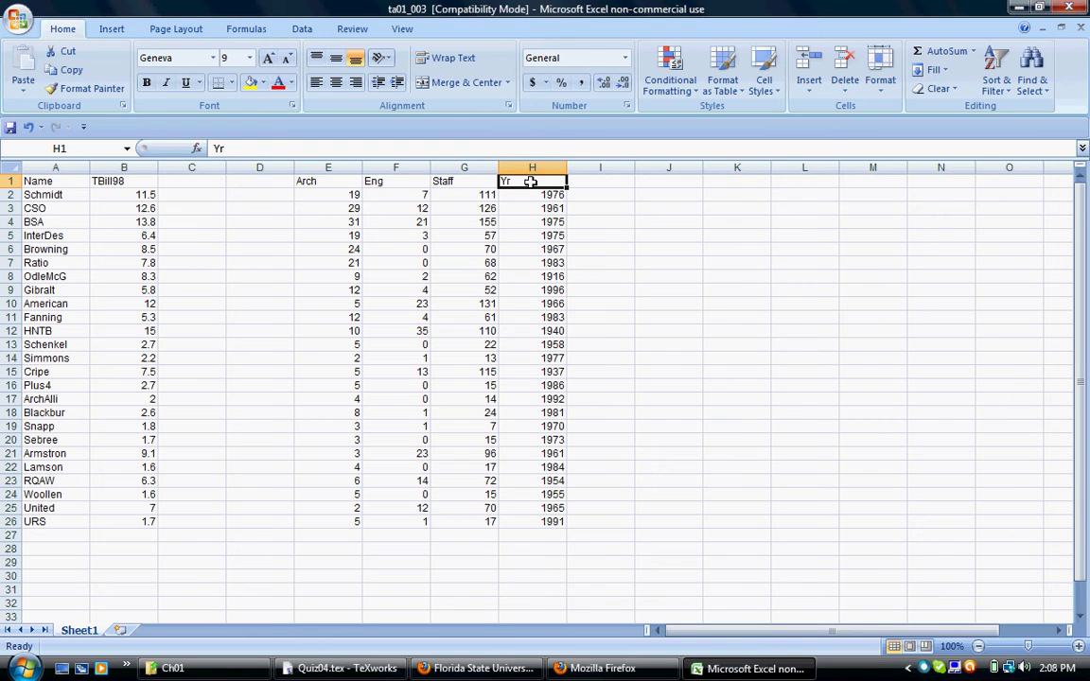
click(533, 170)
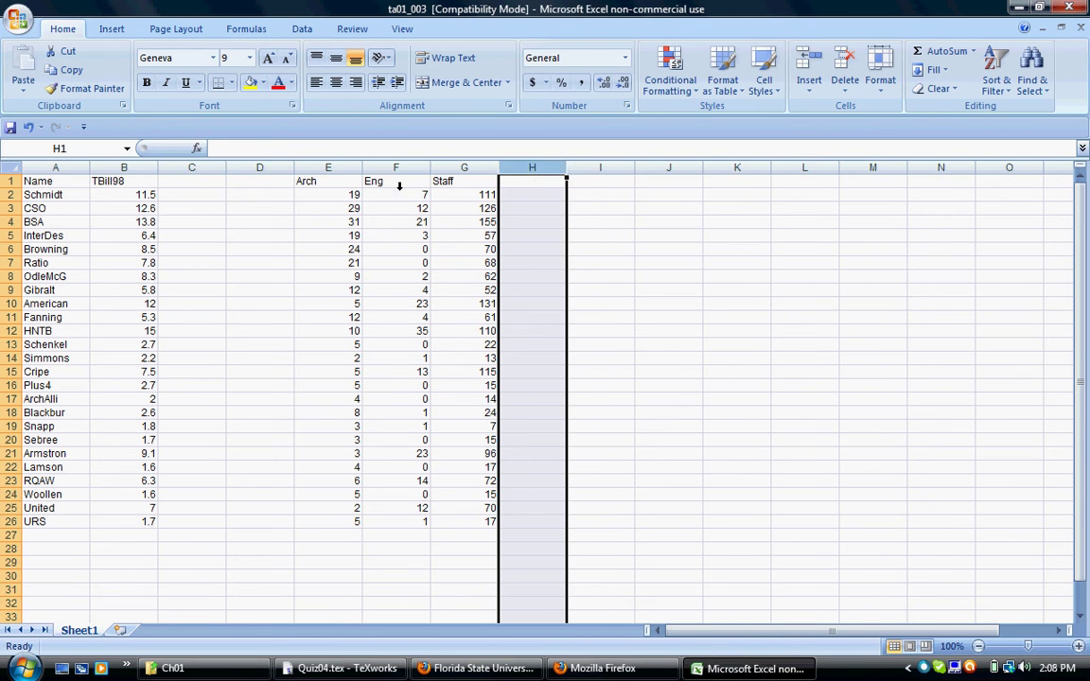
click(398, 184)
key(shift+Left)
key(Delete)
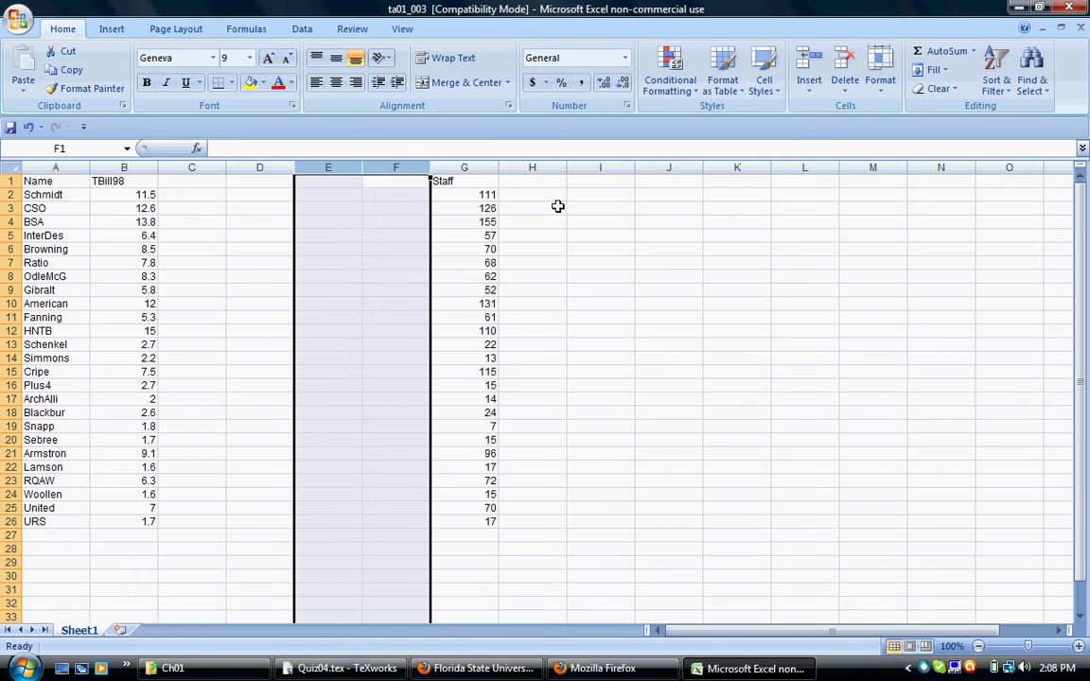
- Move the Staff column to column D and the TBill98 column to column E, directly beside it
click(491, 182)
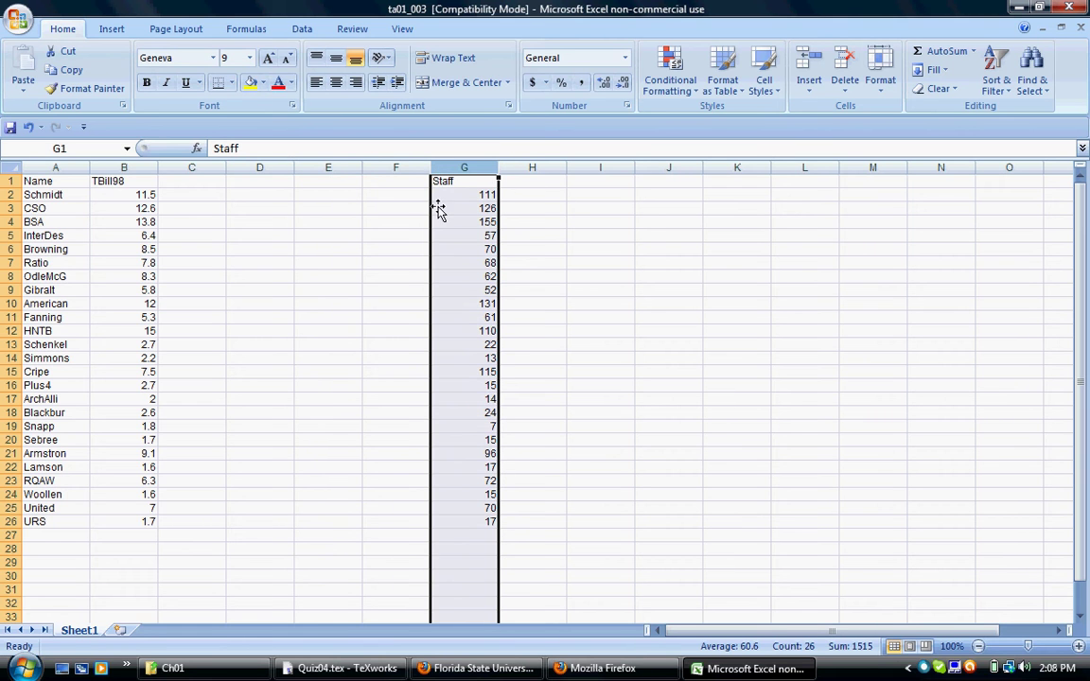
drag(433, 202, 244, 197)
click(400, 256)
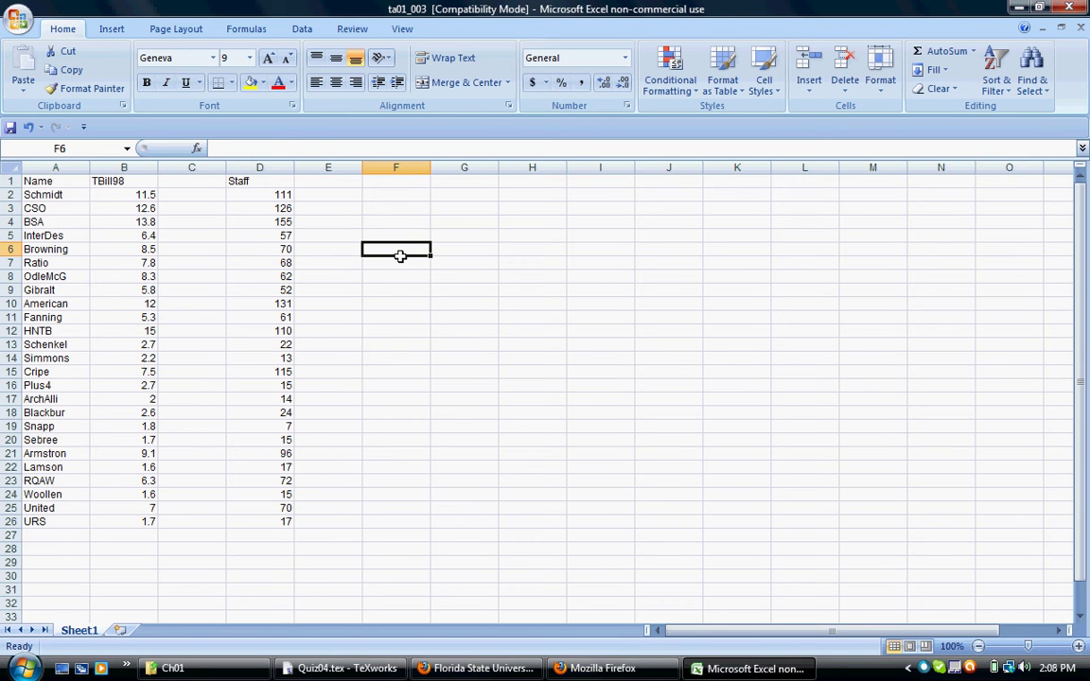
click(269, 198)
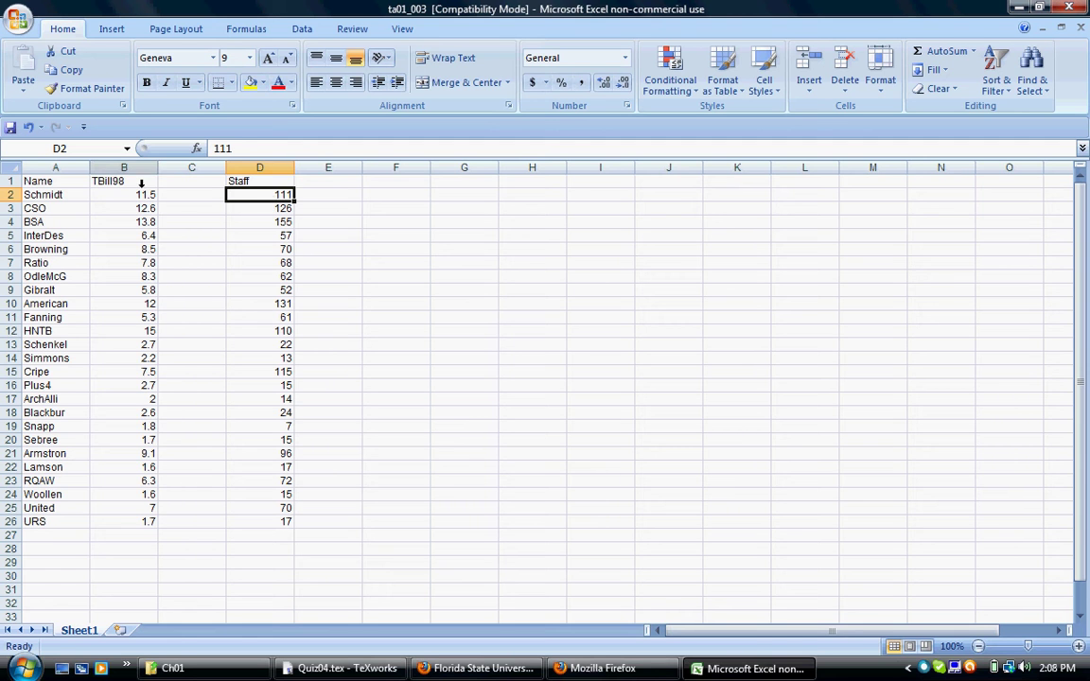
click(124, 167)
drag(98, 214, 336, 199)
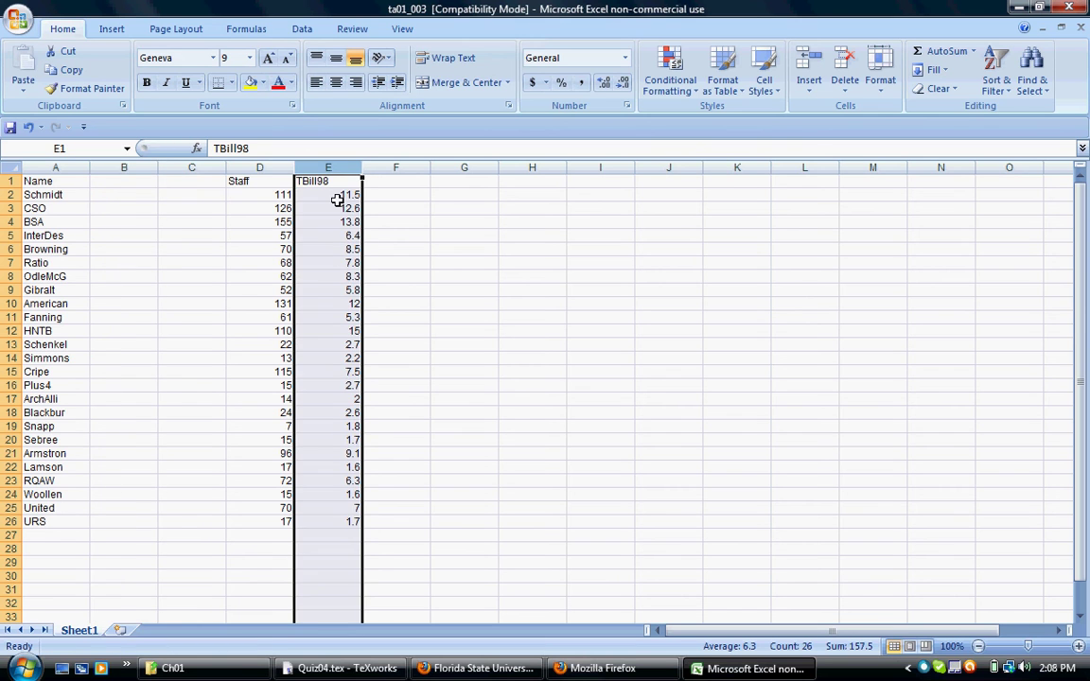
click(253, 189)
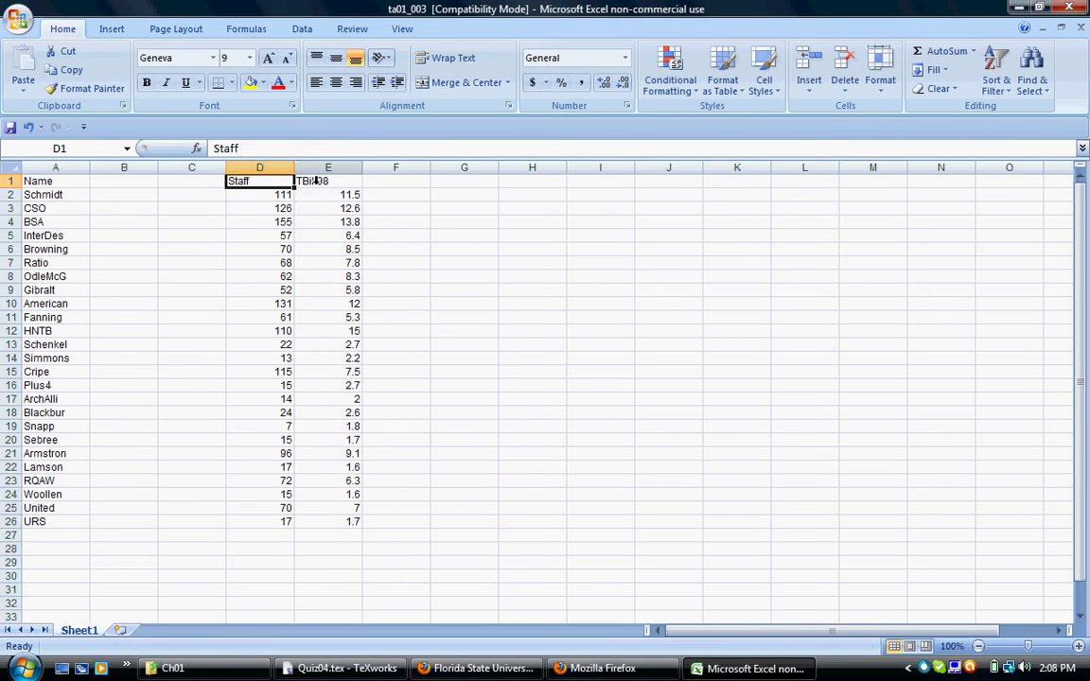
- Insert a markers-only scatter chart of the Staff and TBill98 columns and place it beside the data, clear of the values
drag(256, 168, 335, 175)
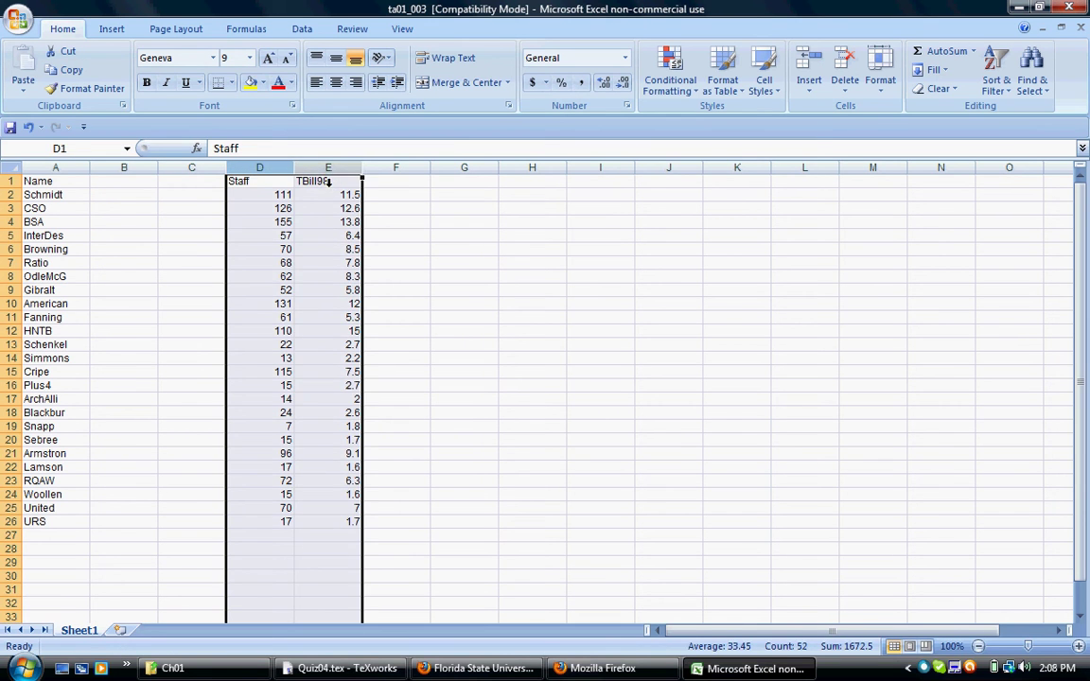
click(114, 30)
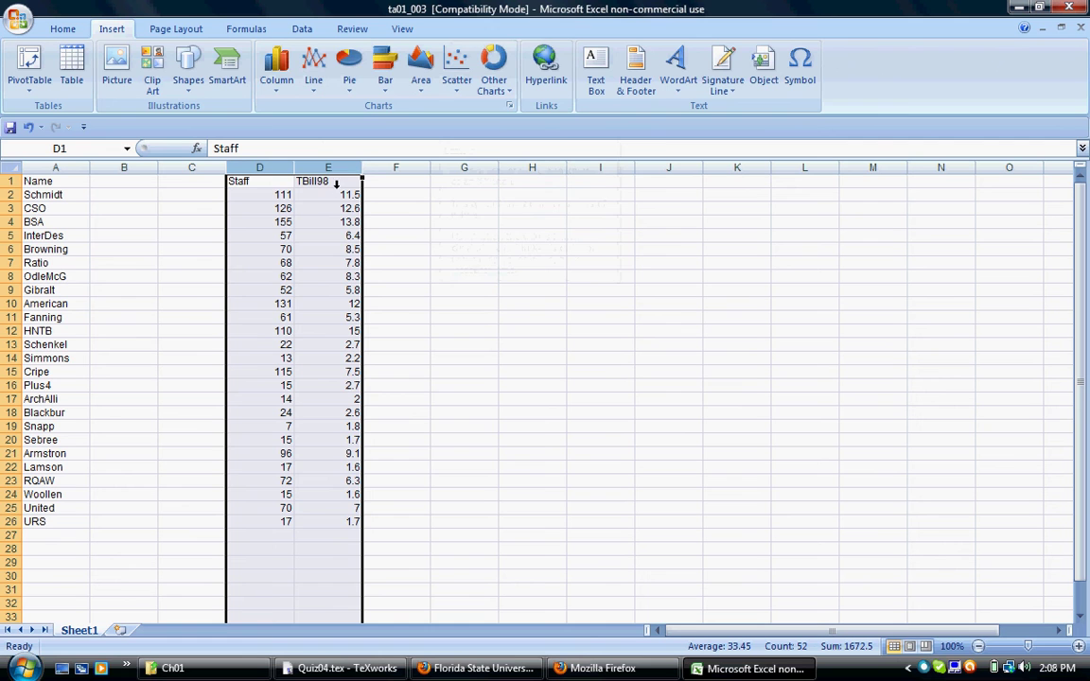
click(457, 68)
click(464, 141)
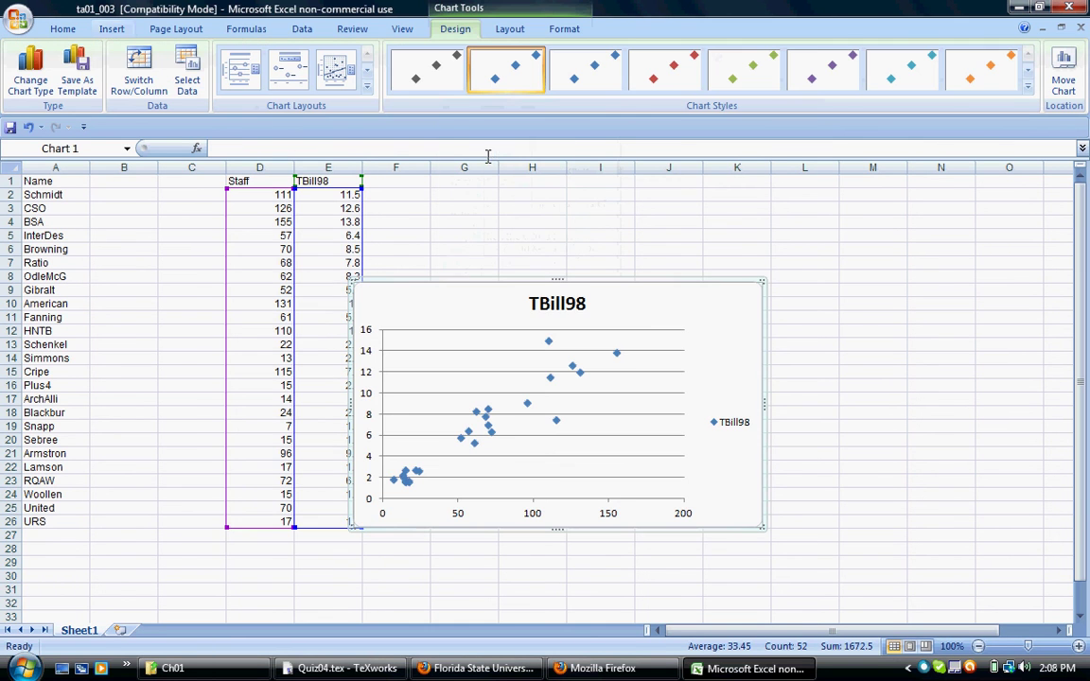
drag(712, 294, 868, 205)
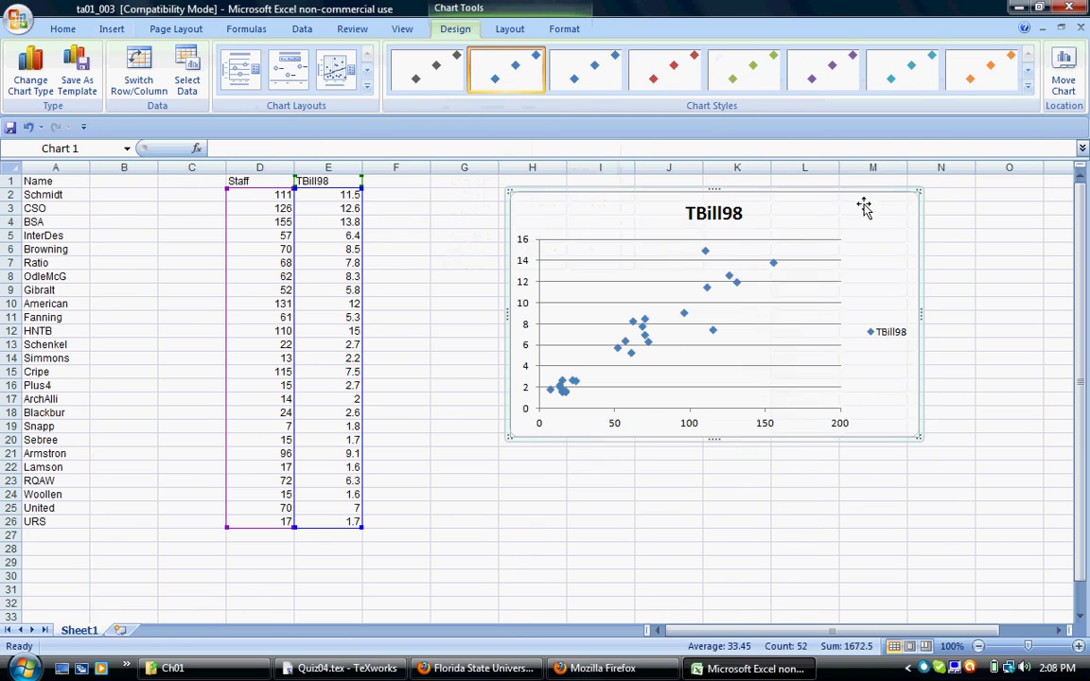
- Apply the chart layout with a linear trendline and axis titles, and move the chart further from the data, up to row 1
click(745, 314)
click(340, 72)
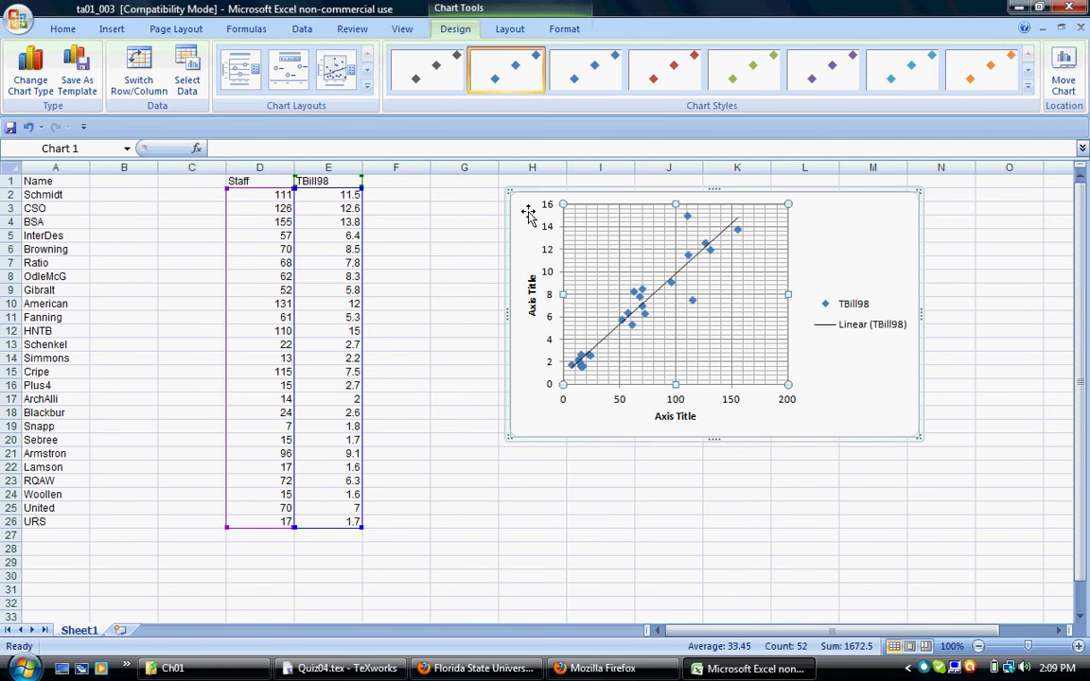
drag(535, 209, 604, 198)
- Enter the heading Predicted in cell F1, next to the TBill98 column
click(389, 188)
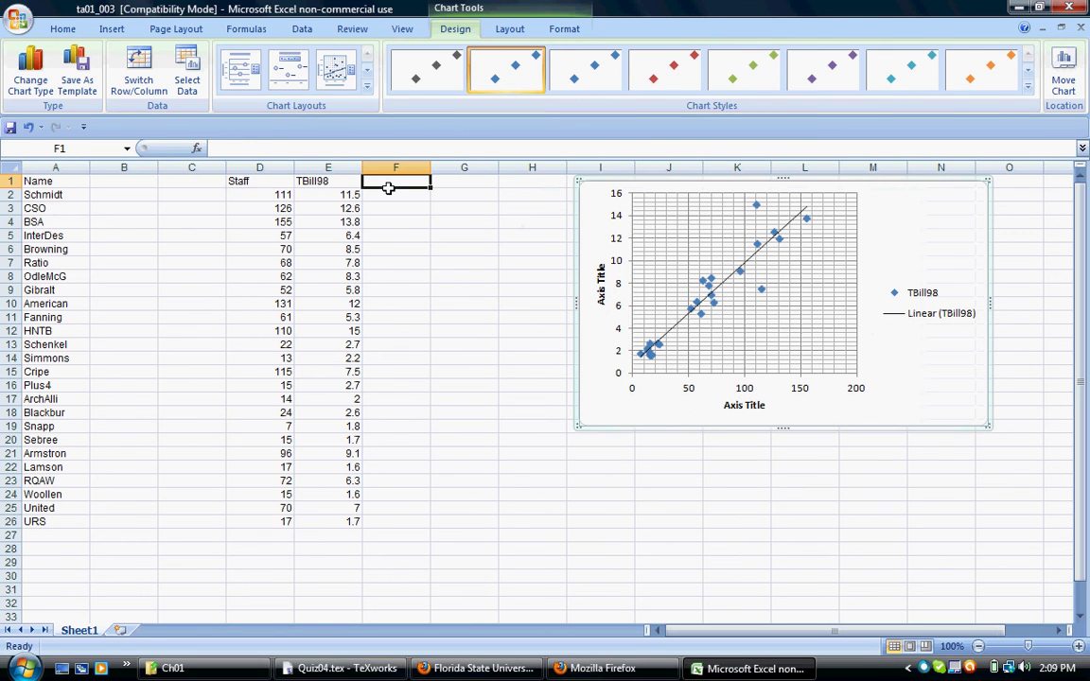
text(Pre)
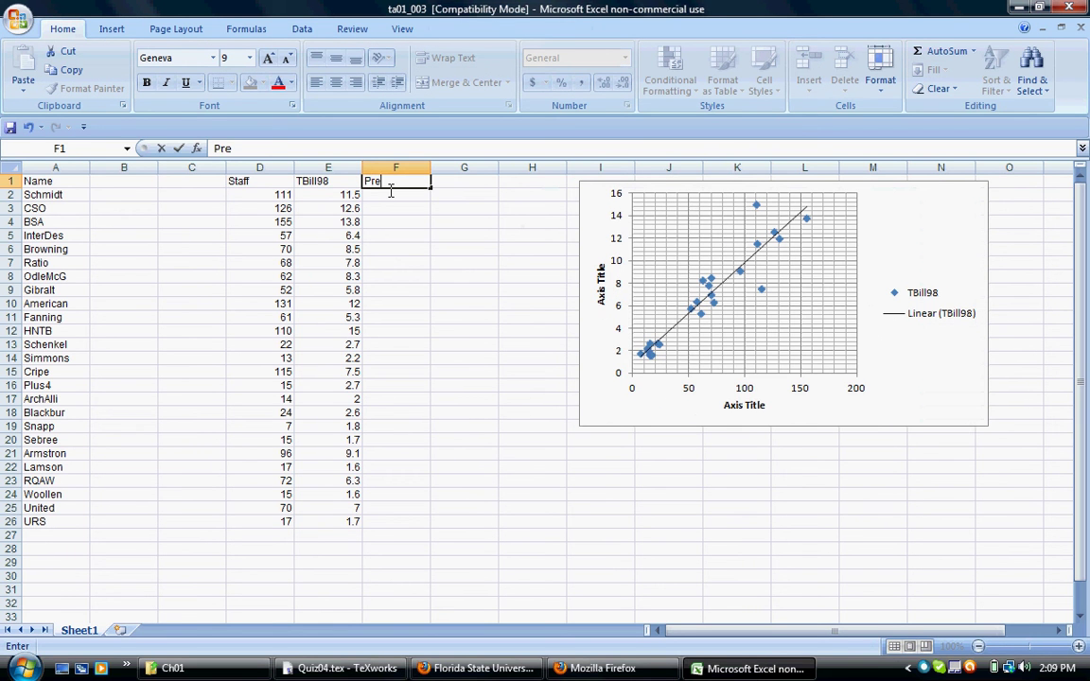
text(dicted)
key(Return)
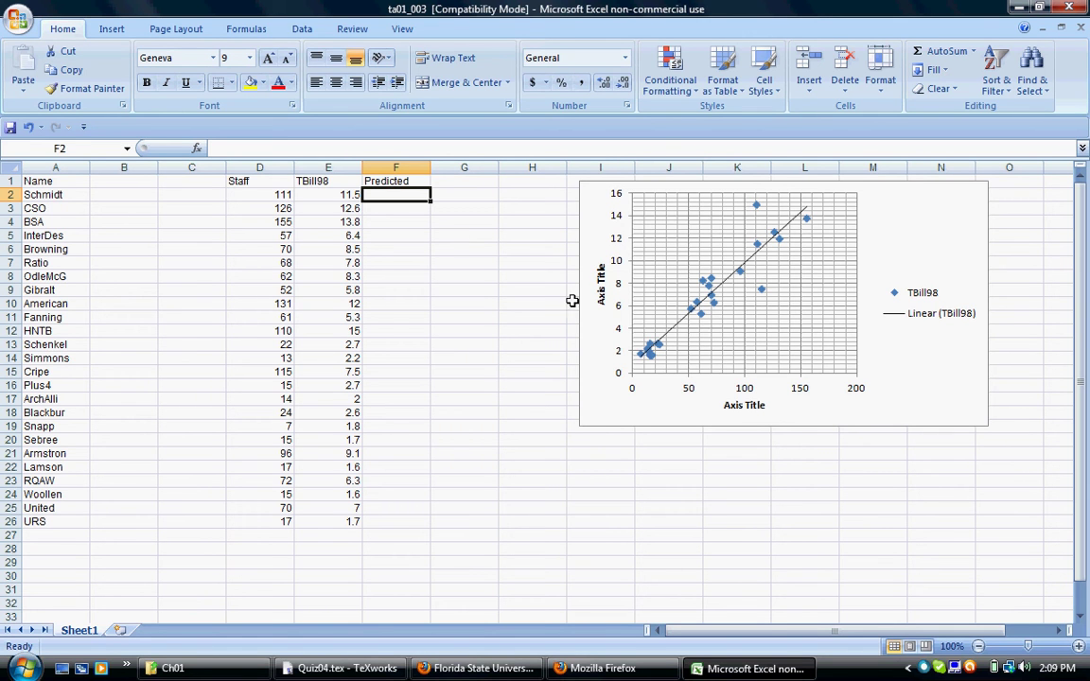
- Apply the chart layout that shows the trendline equation and R² value, and move the equation label clear of the points, beside the chart title
click(593, 266)
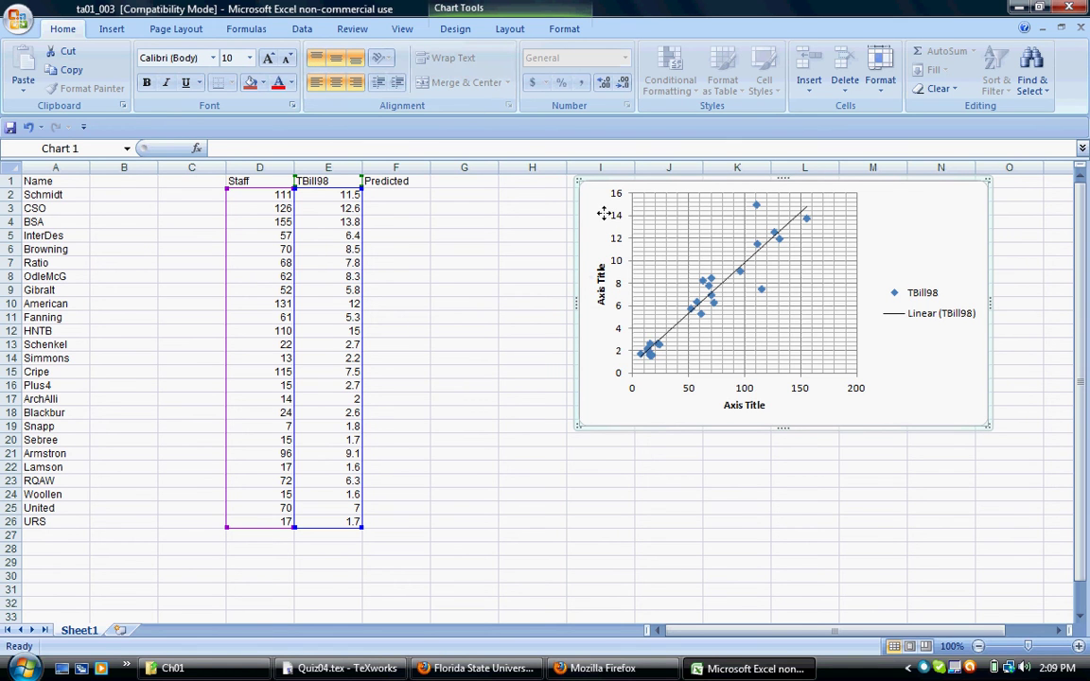
click(459, 30)
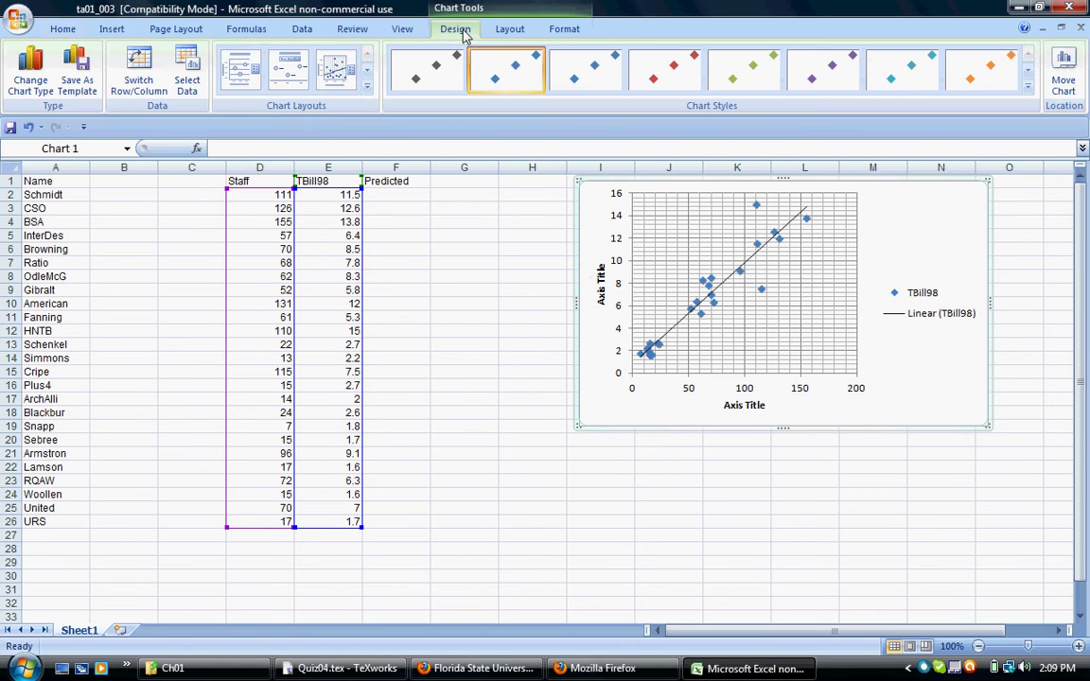
click(370, 73)
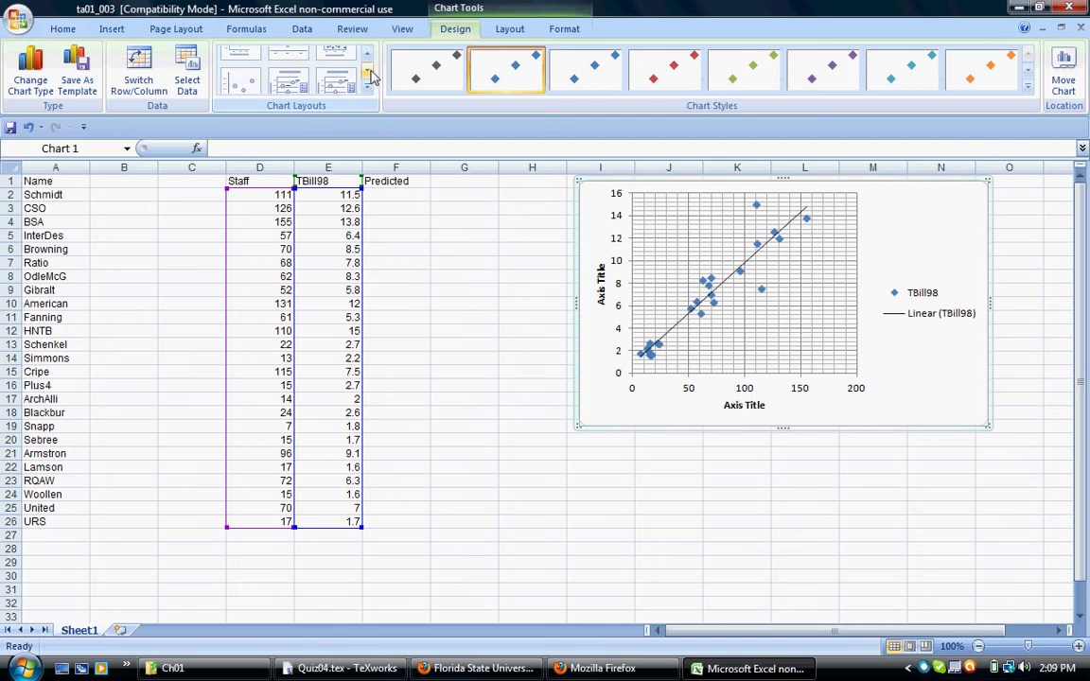
click(370, 73)
click(334, 85)
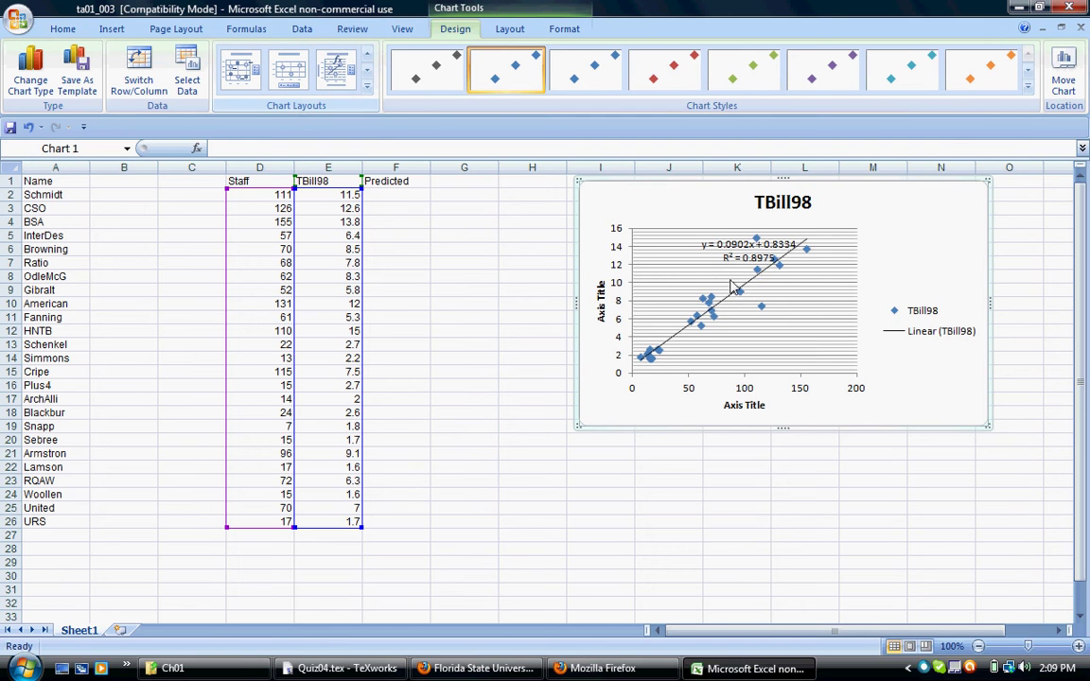
click(785, 257)
drag(801, 245, 938, 210)
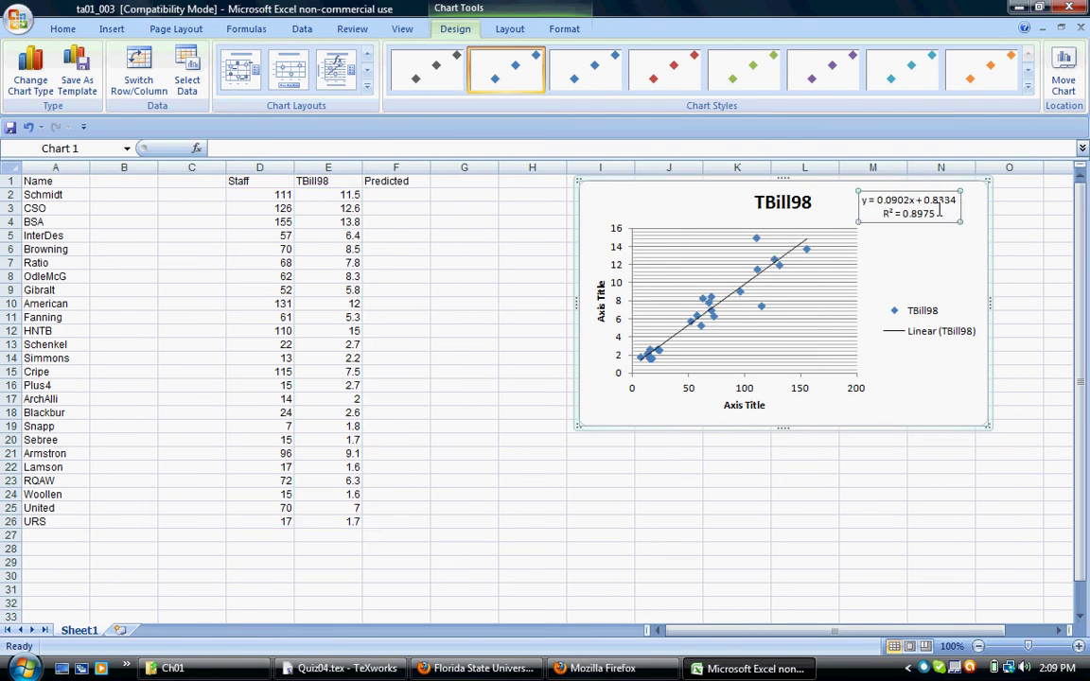
click(913, 277)
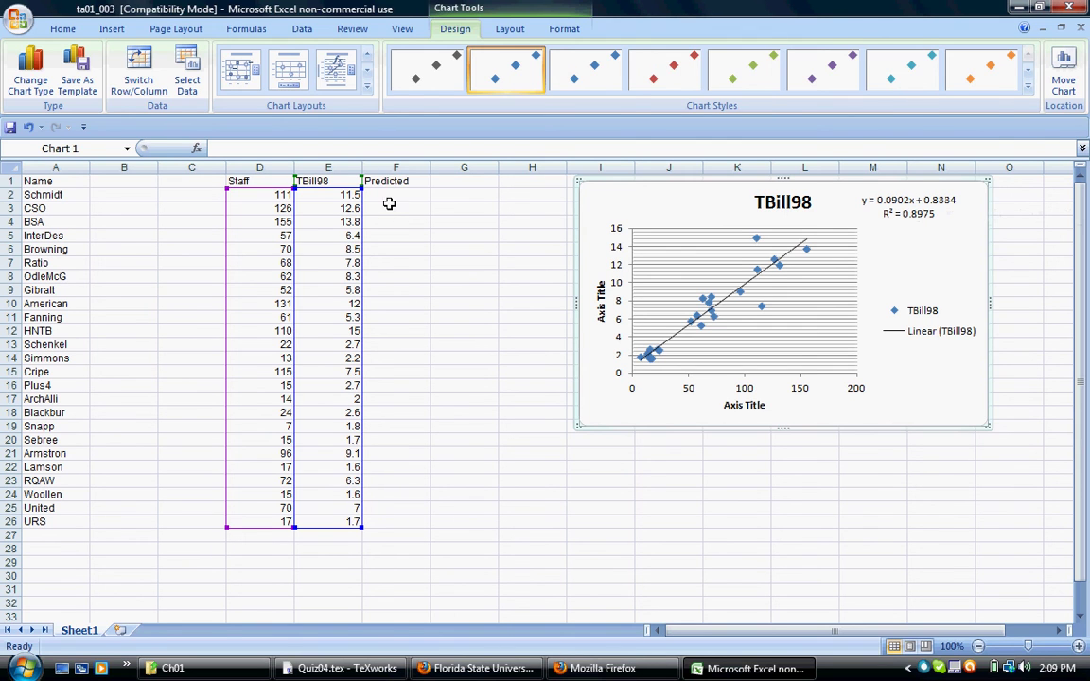
- Enter the formula =.2821+.0917*D2 in cell F2 to calculate the first predicted value from Staff
double_click(391, 196)
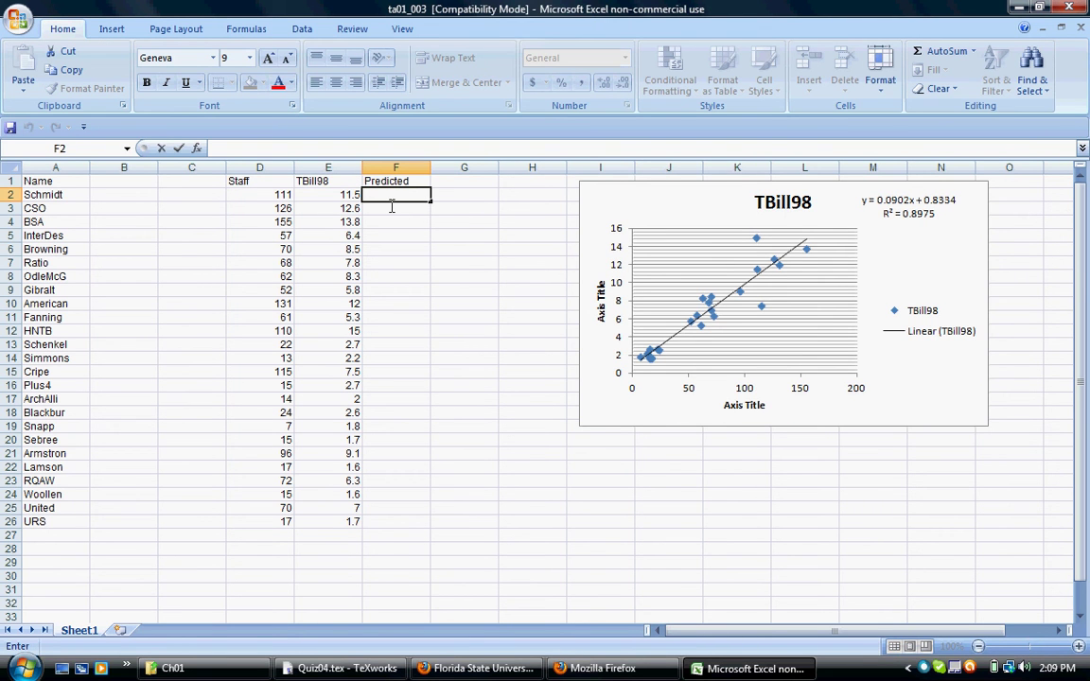
text(.2821+.)
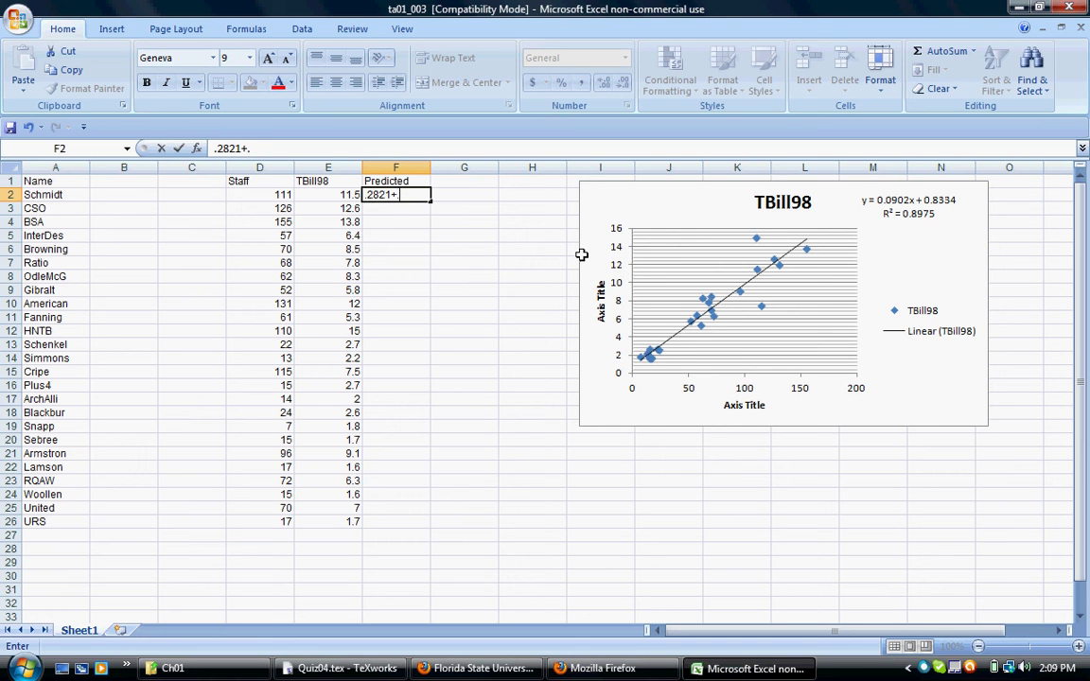
text(0917*)
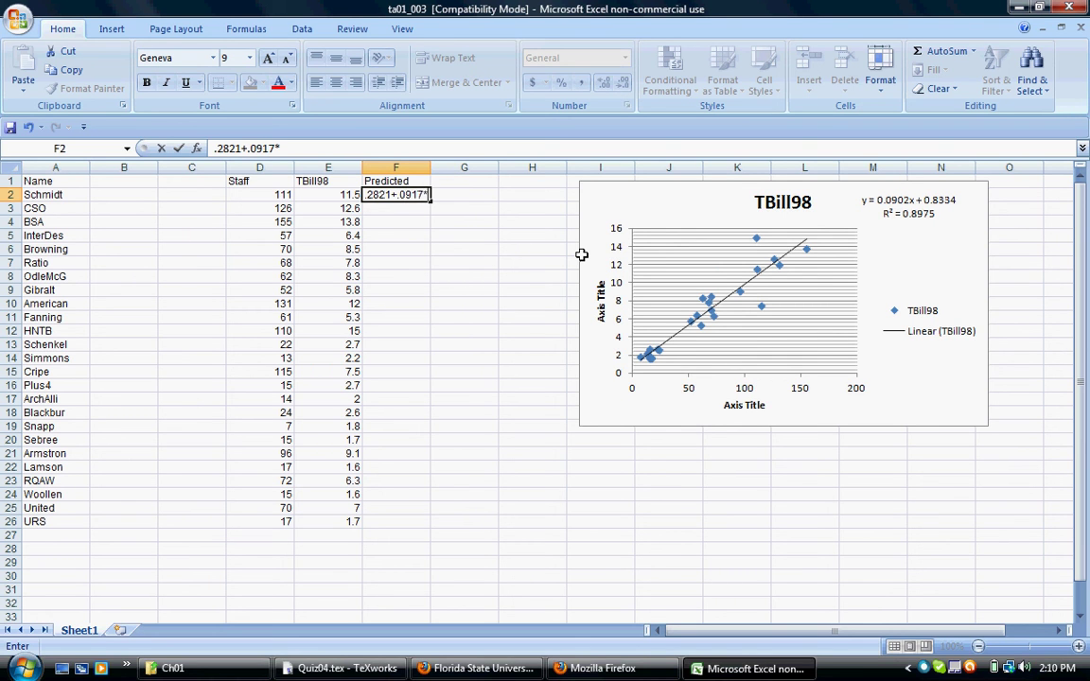
click(261, 199)
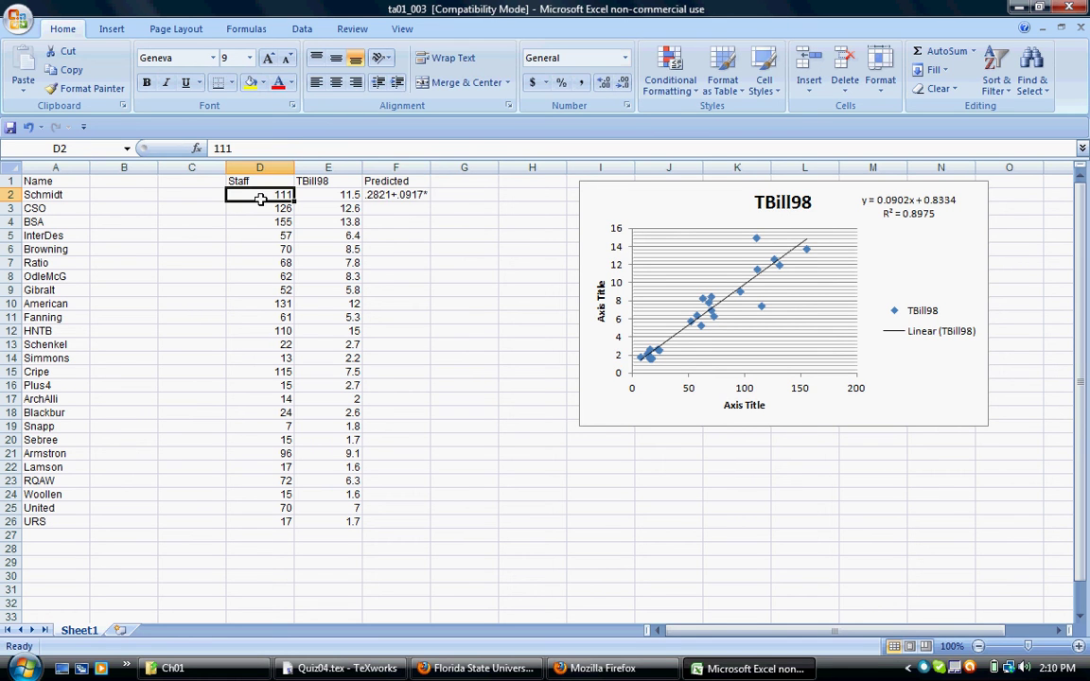
click(379, 195)
key(F2)
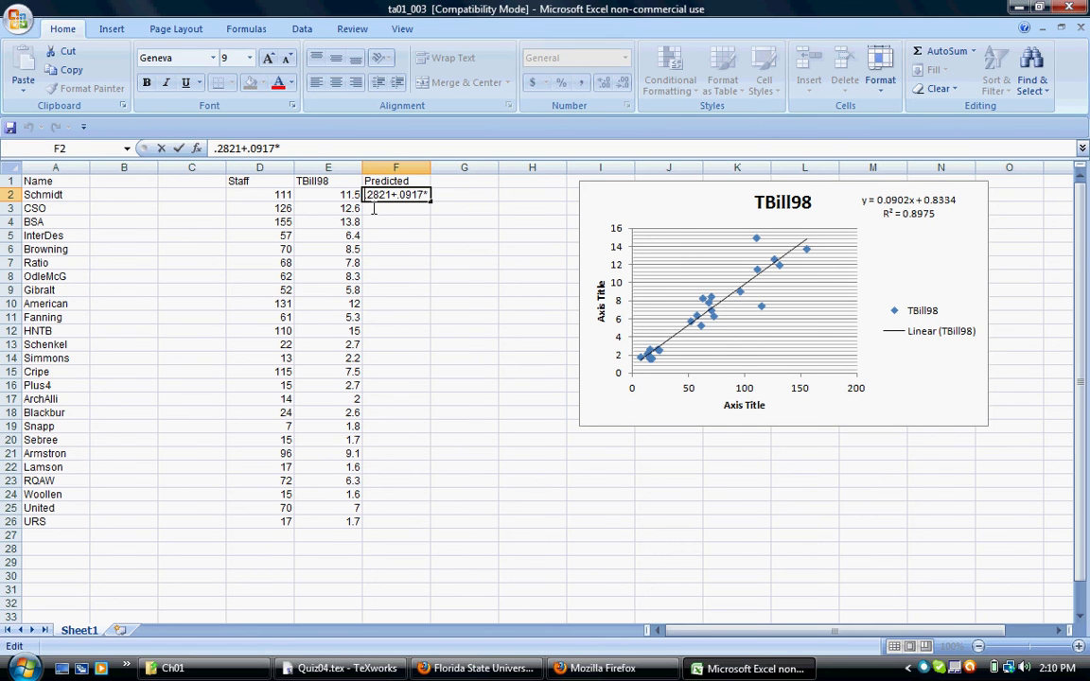
key(Home)
text(=)
key(End)
click(278, 196)
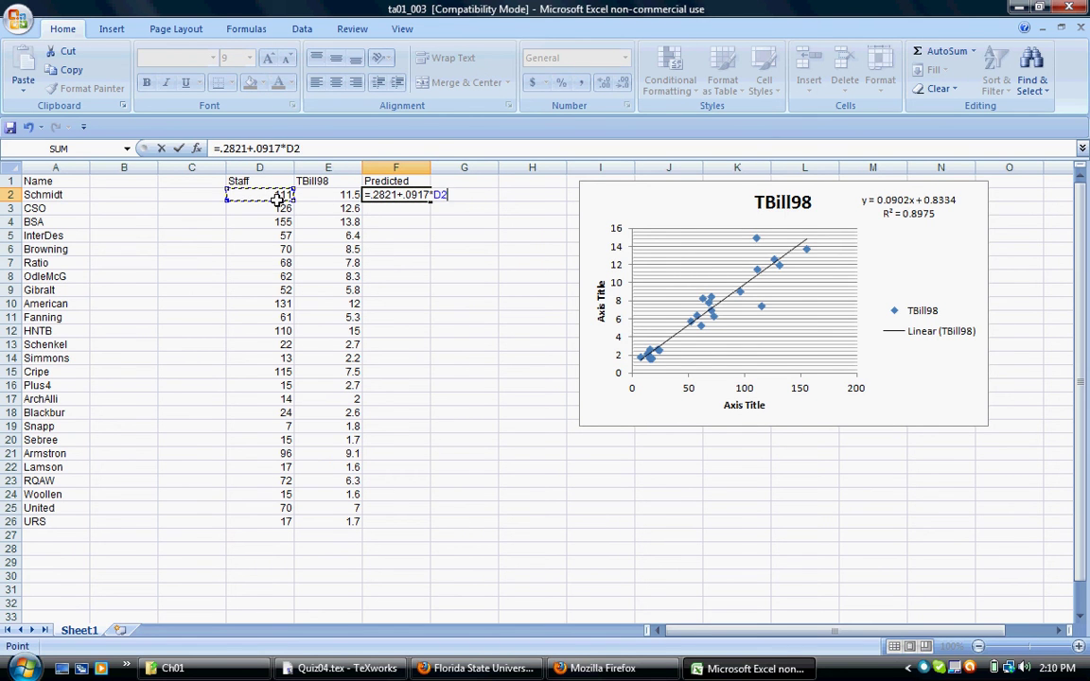
key(Return)
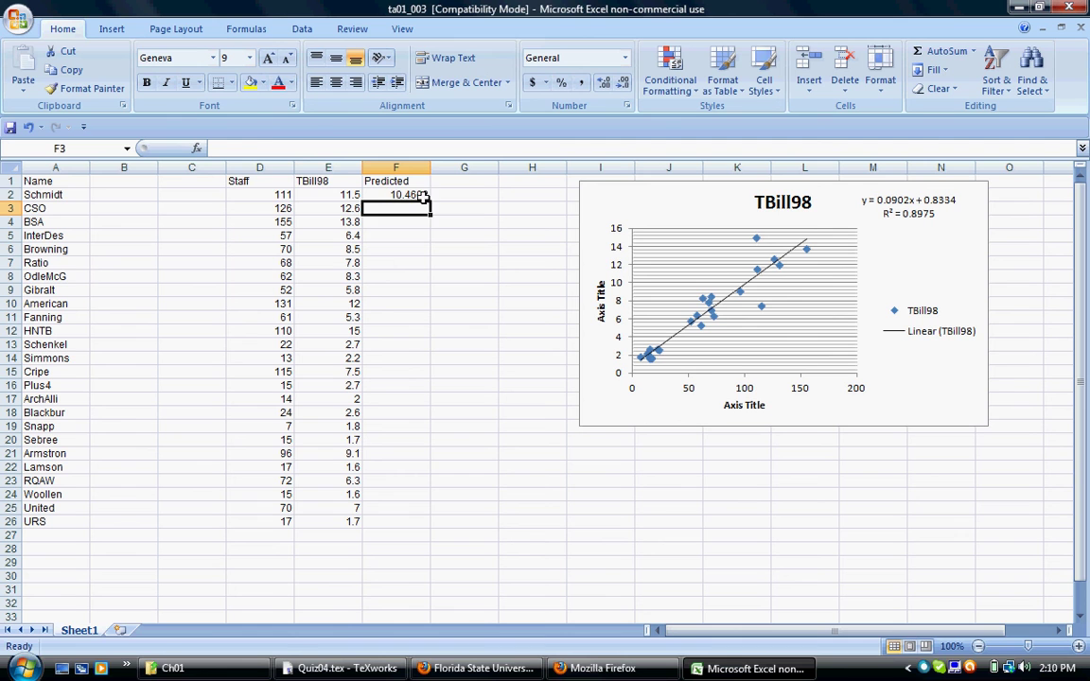
- Fill the Predicted formula from F2 down to F26, and check the formula in F2 against the Staff value in D2
key(Up)
drag(431, 201, 441, 533)
click(527, 455)
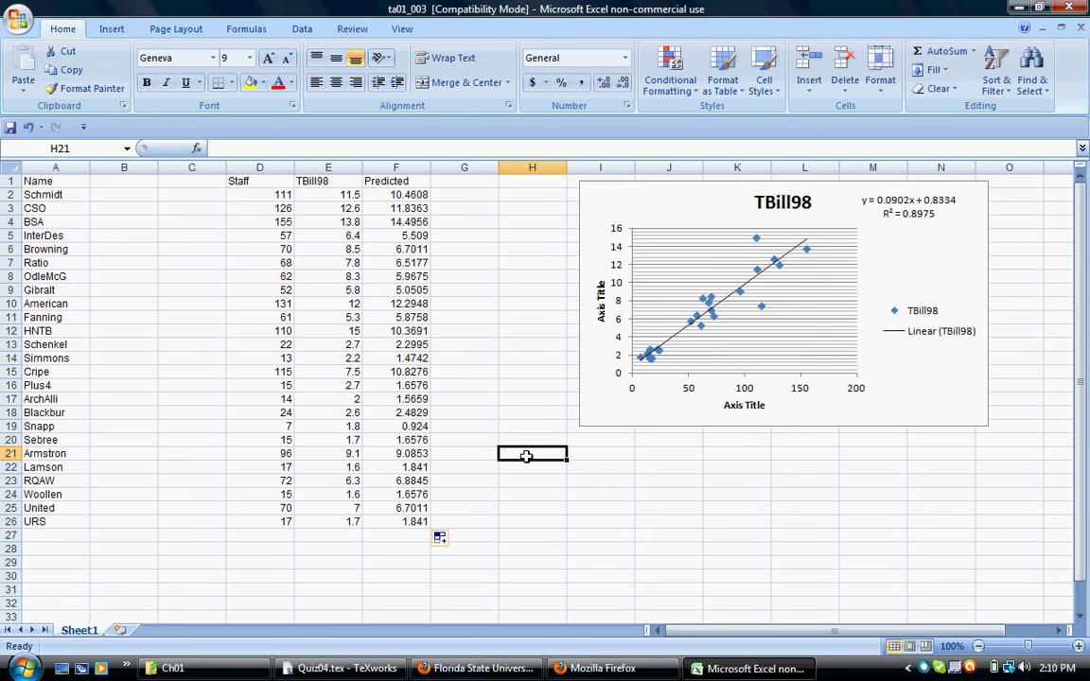
click(404, 196)
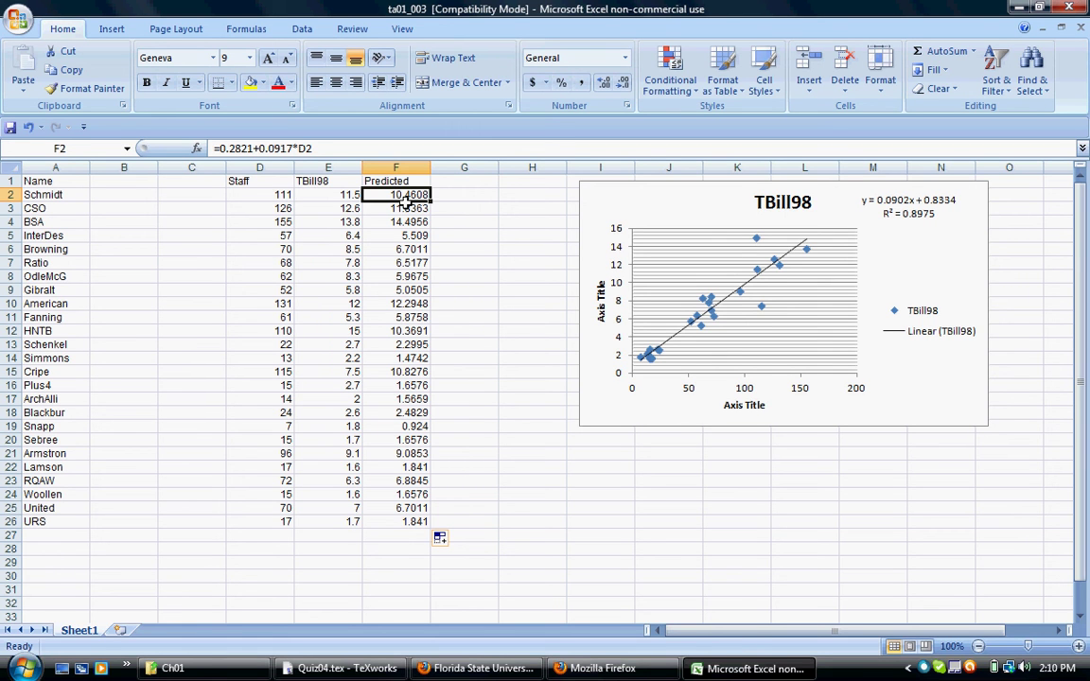
click(284, 197)
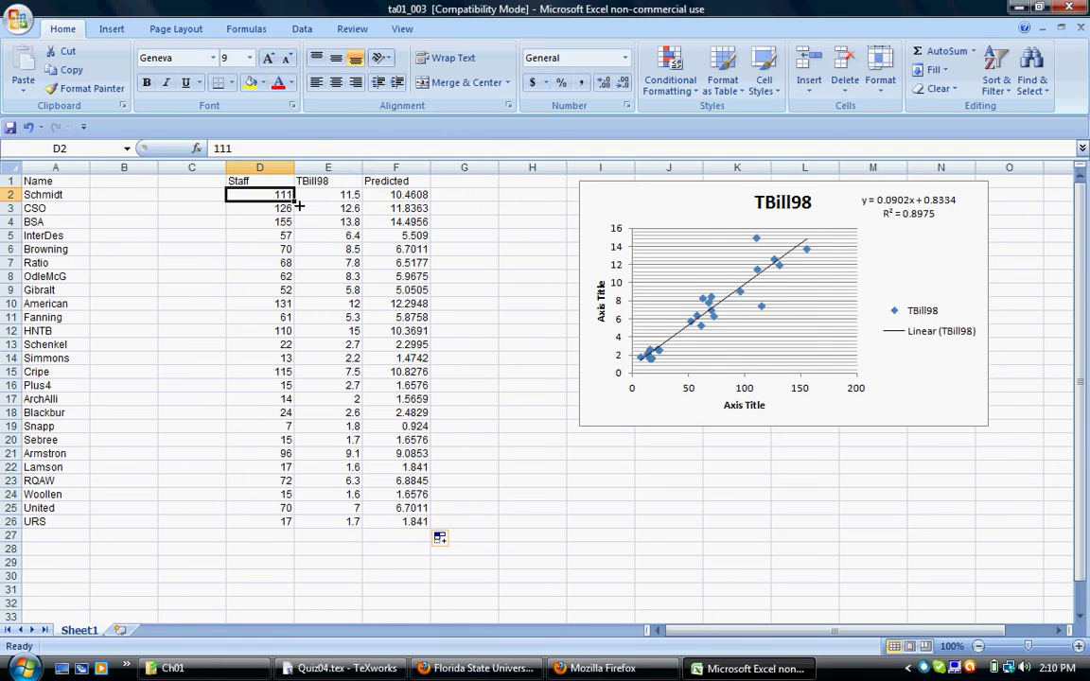
double_click(417, 197)
key(Escape)
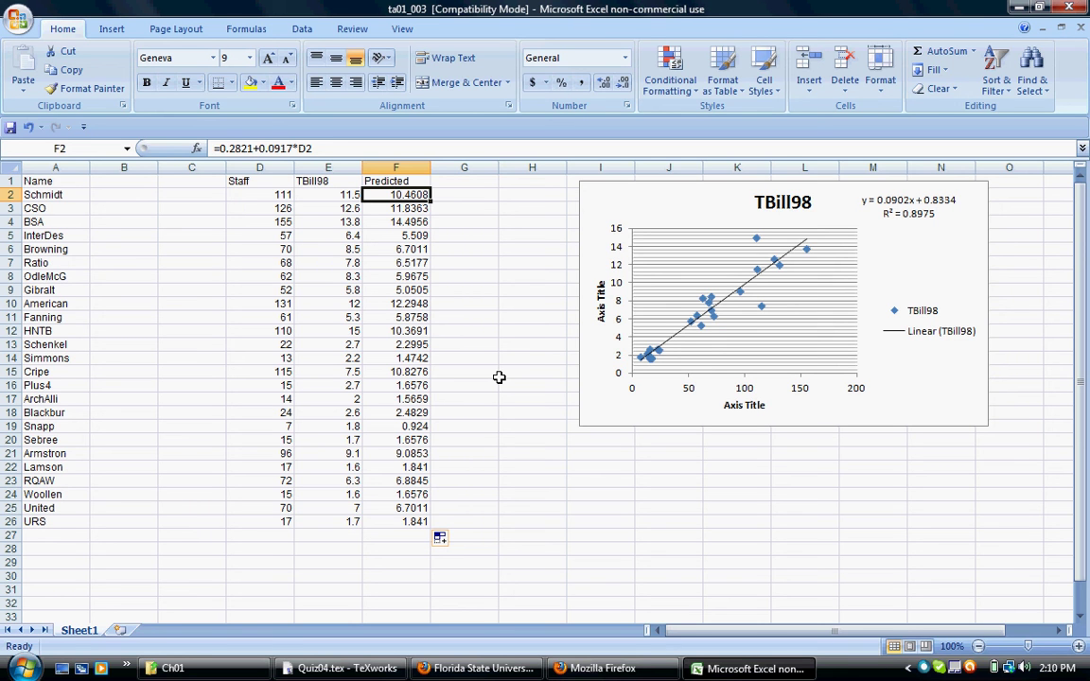
- Enter the heading Residuel in cell G1, next to the Predicted column
click(454, 186)
text(Residua)
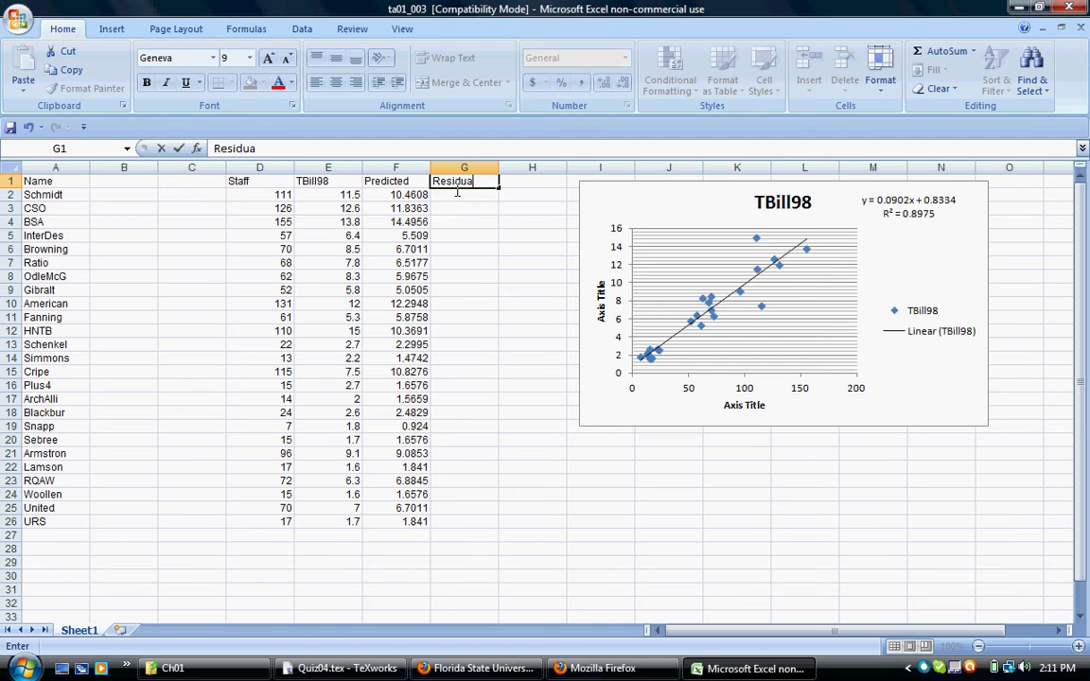
key(BackSpace)
text(el)
key(Return)
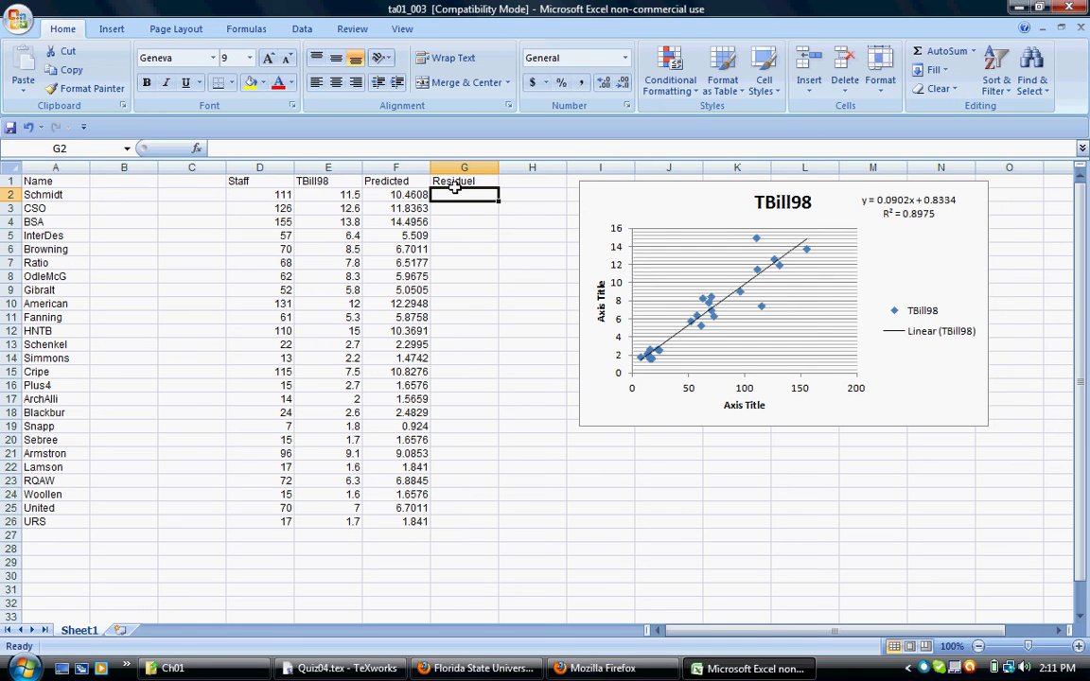
- Calculate the first residual in G2 with the formula =E2-F2 and fill it down to G26
text(=)
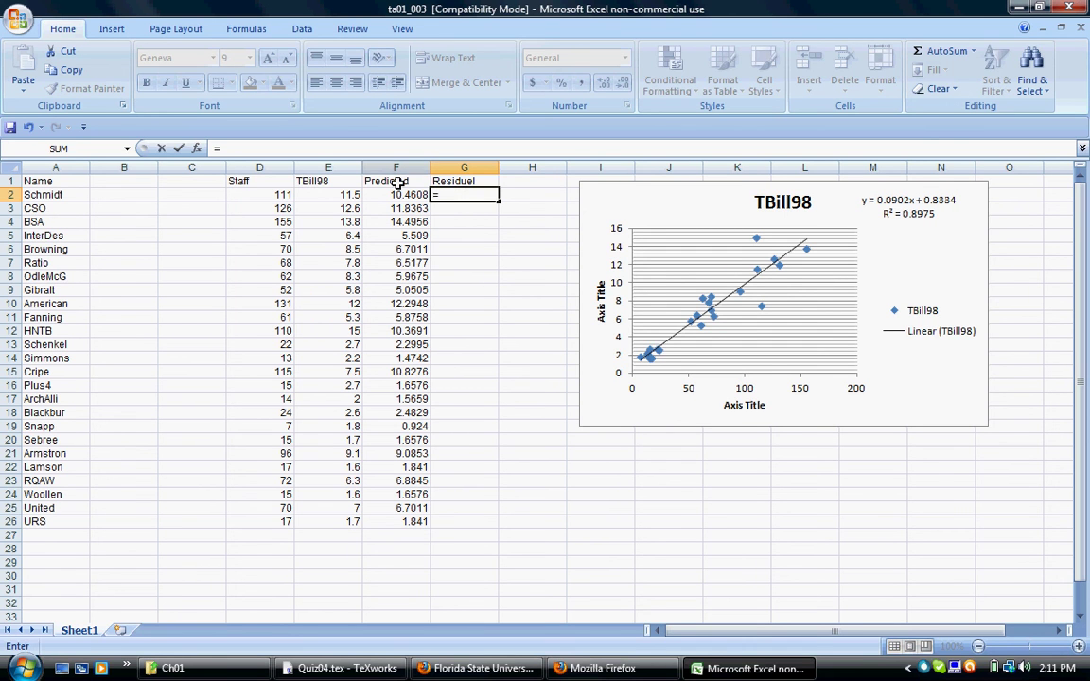
click(340, 196)
text(-)
click(377, 194)
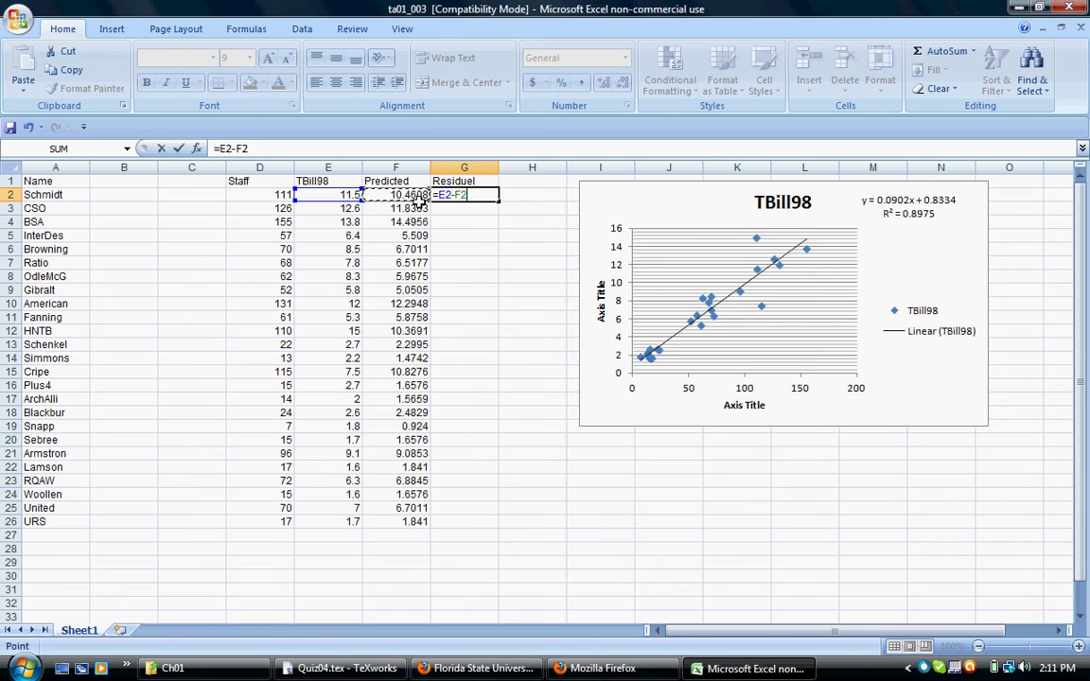
key(Return)
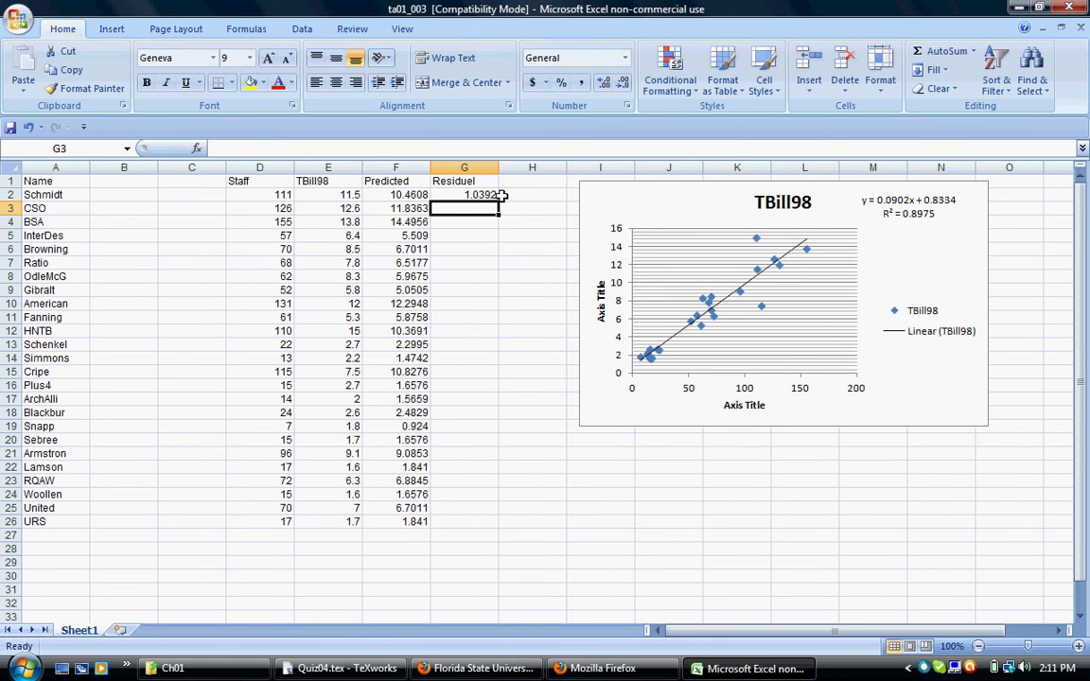
click(455, 194)
drag(499, 202, 478, 540)
click(532, 508)
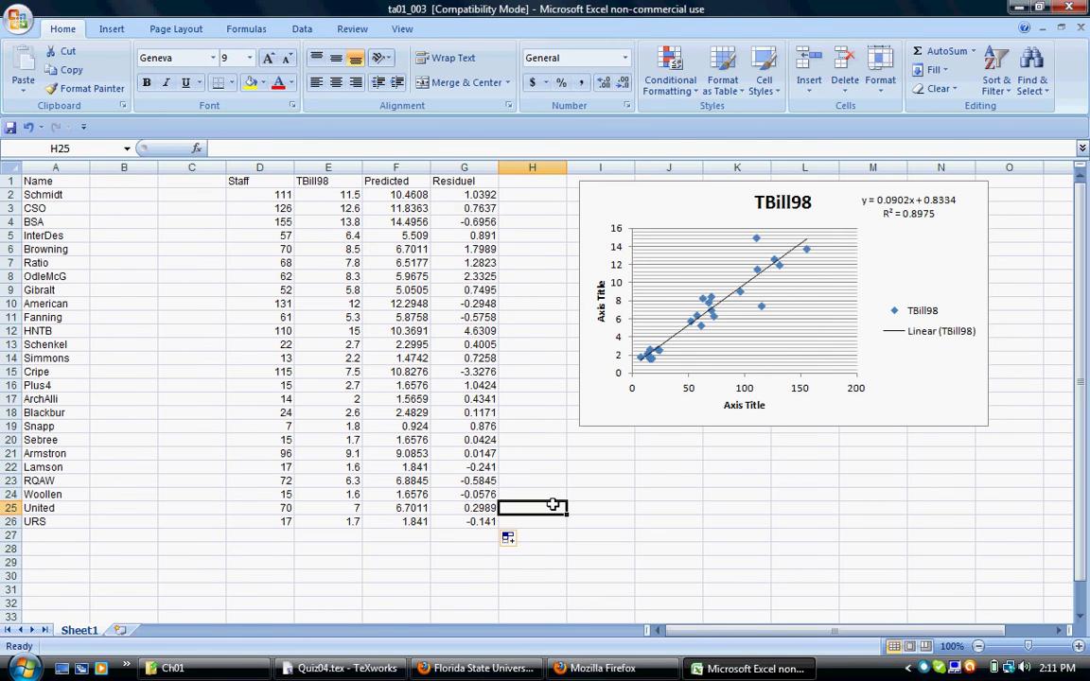
click(478, 195)
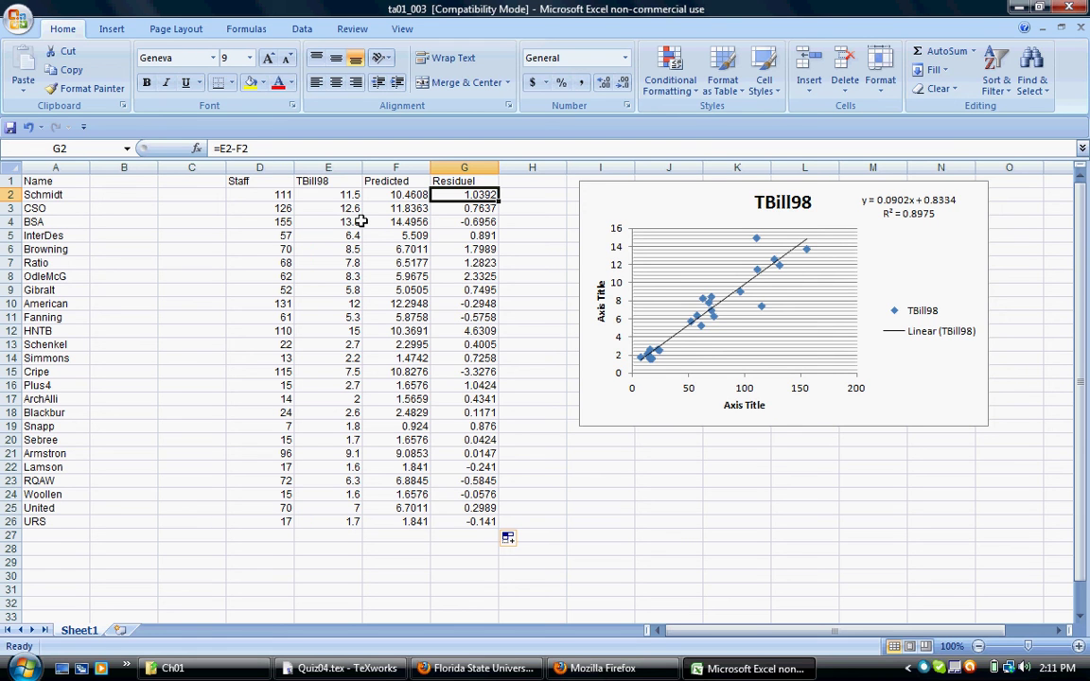
- Correct the spelling of the heading in cell G1 to Residual
double_click(478, 184)
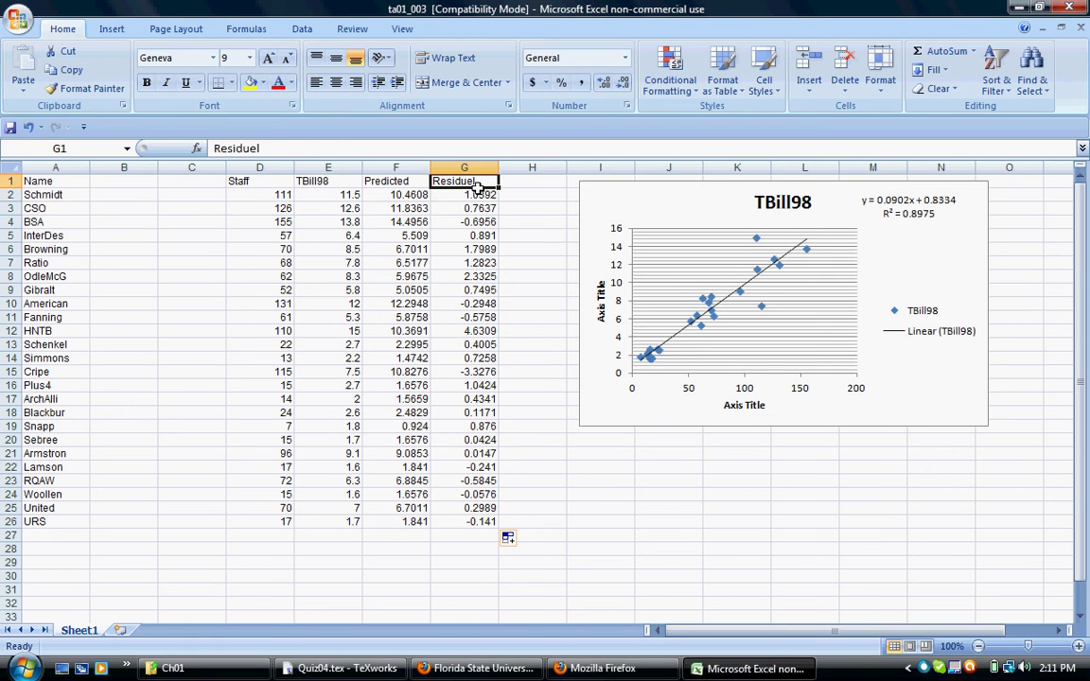
key(BackSpace)
key(BackSpace)
text(al)
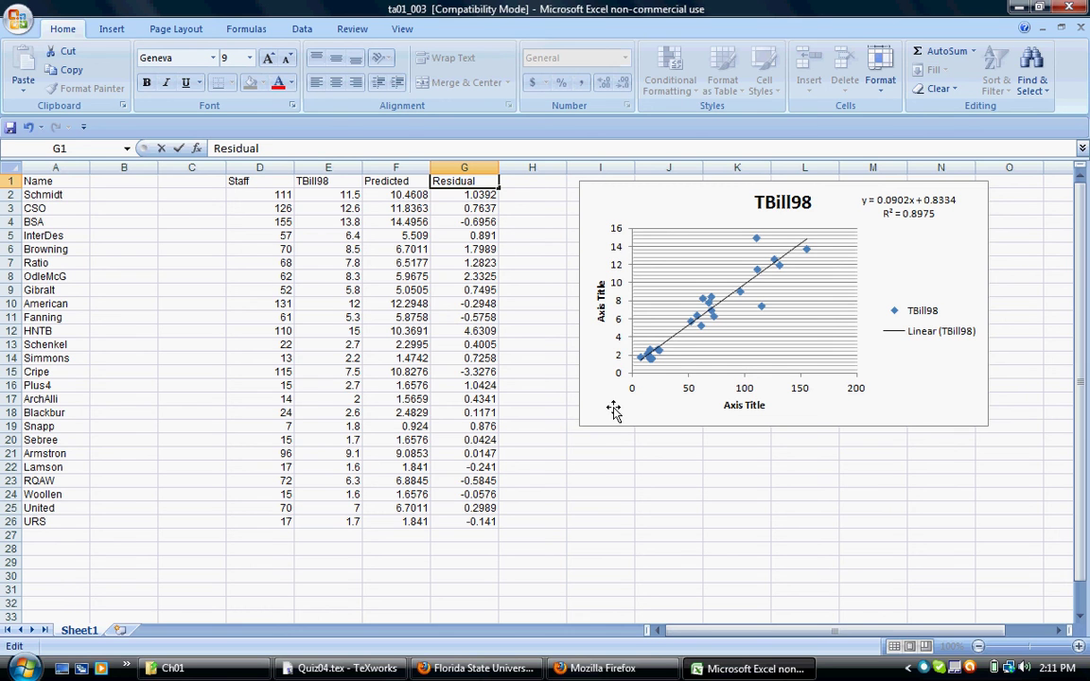
key(Return)
click(609, 311)
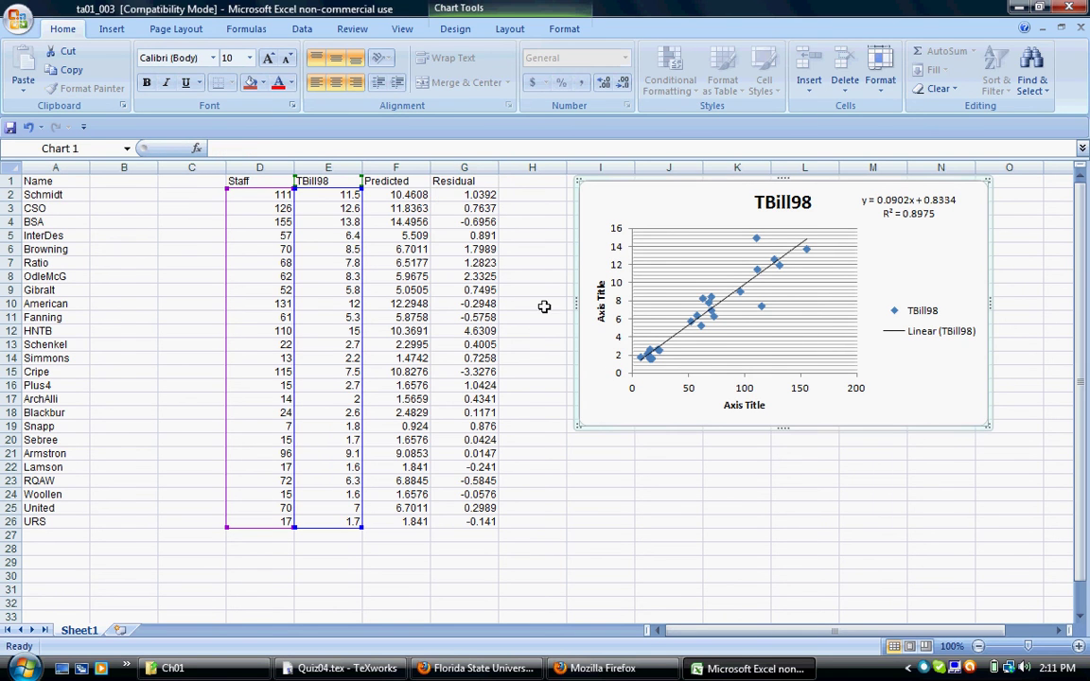
- Highlight the first predicted value and residual, cells F2 and G2, with a yellow fill
click(407, 194)
drag(407, 195, 447, 193)
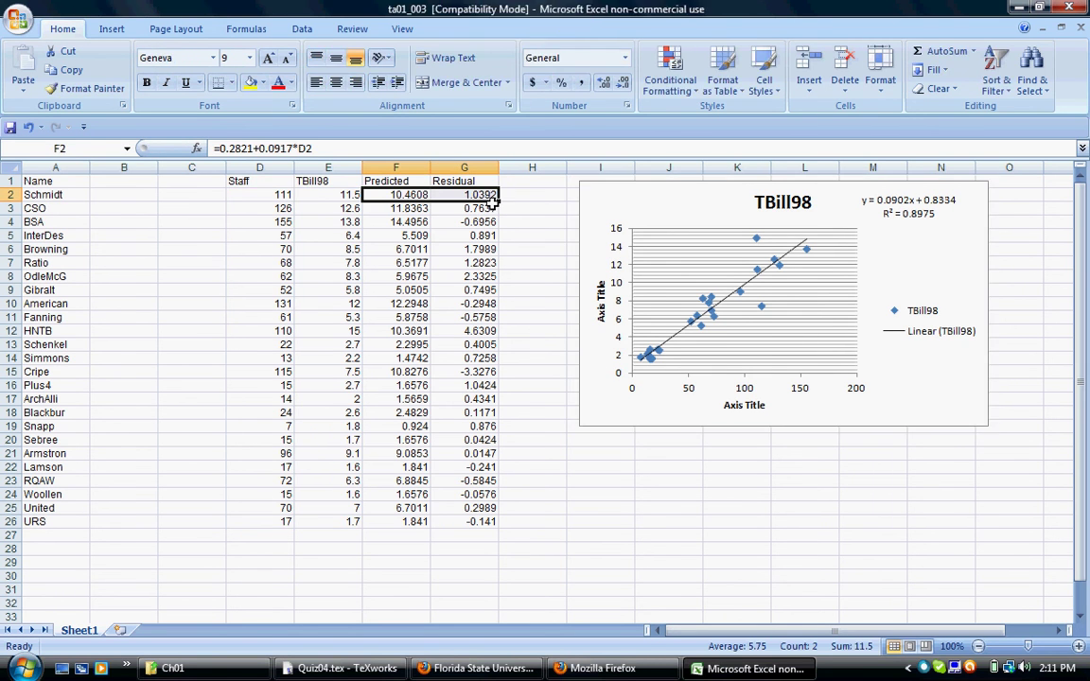
click(249, 82)
click(564, 347)
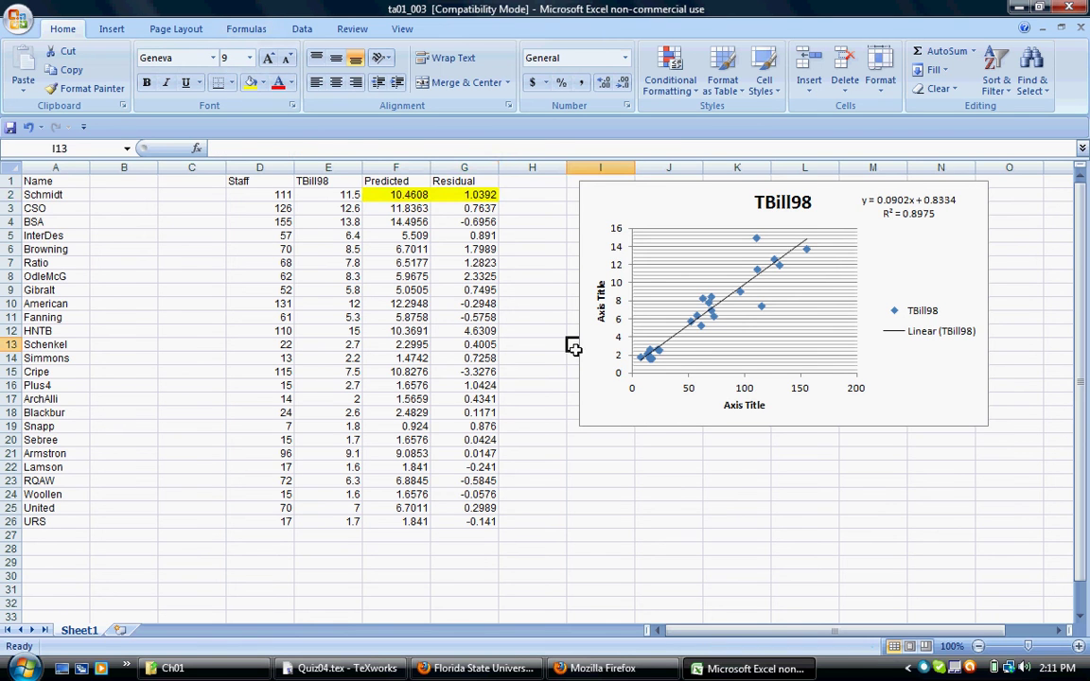
click(397, 194)
click(433, 194)
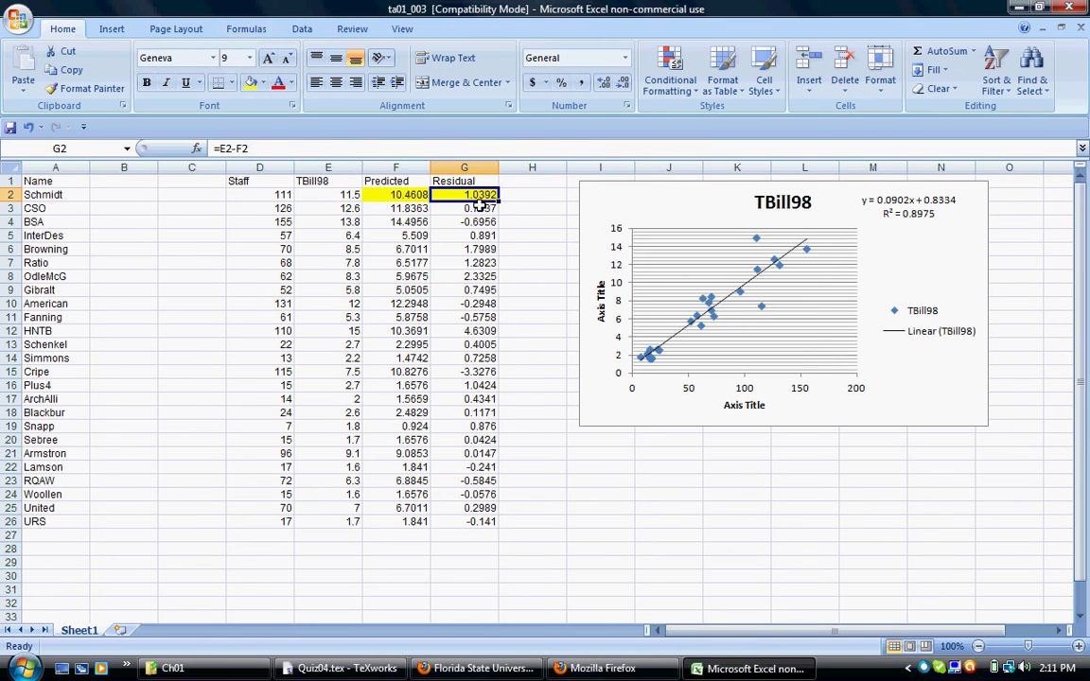
click(562, 512)
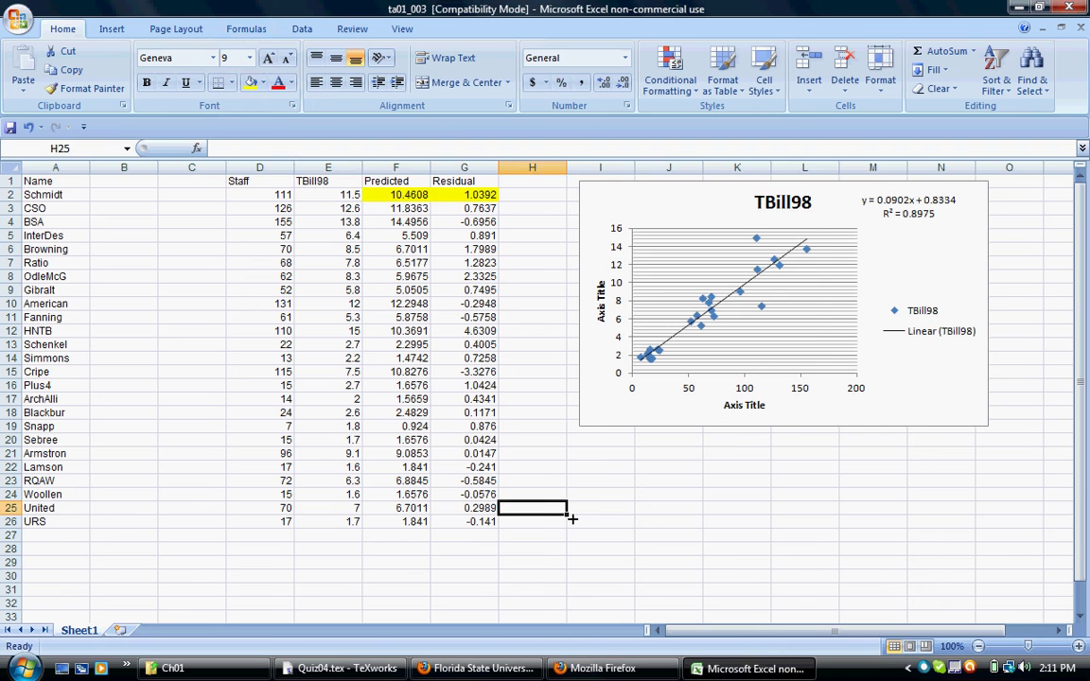